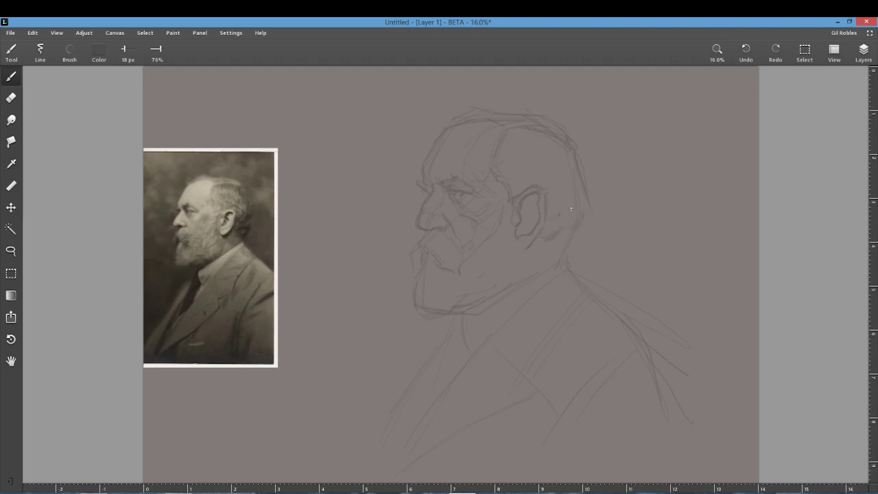
# Step: Refine the sketch lines at the back of the head, the ear, the neck and the collar, and erase stray lines around the head and shoulder
pyautogui.moveTo(582, 205); pyautogui.dragTo(579, 214)
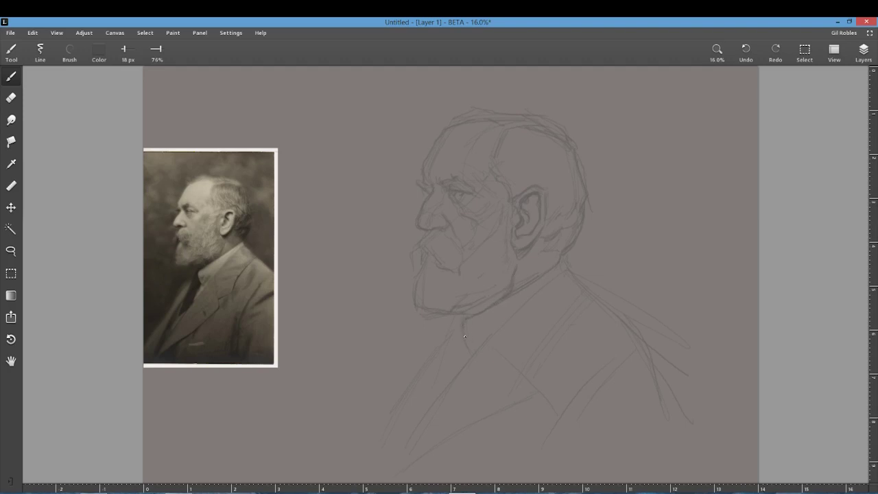
pyautogui.moveTo(468, 345); pyautogui.dragTo(475, 351)
pyautogui.press('e')
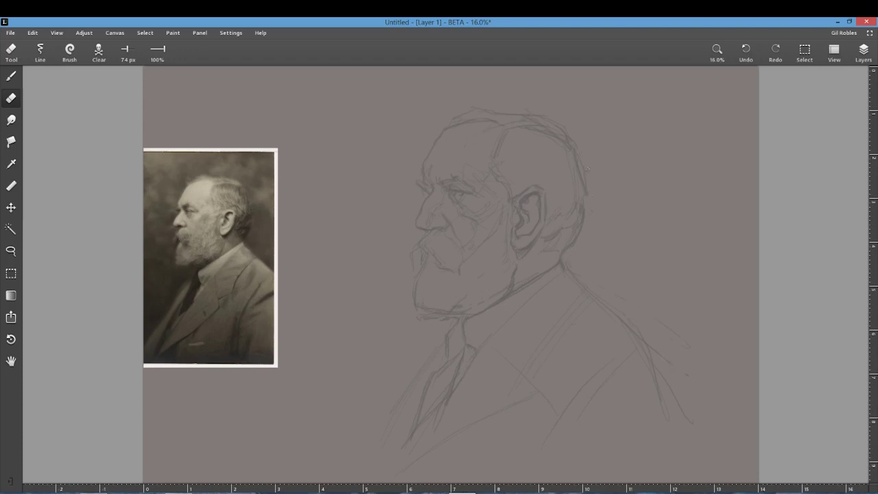
pyautogui.moveTo(587, 168); pyautogui.dragTo(583, 182)
# Step: Sketch the jacket lapels and sleeve folds with the brush, erasing stray construction lines around the beard and coat
pyautogui.press('b')
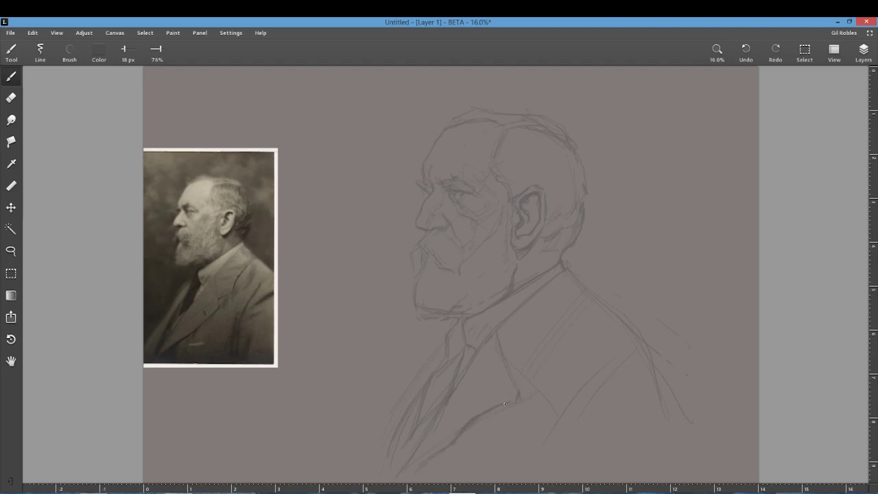
pyautogui.press('e')
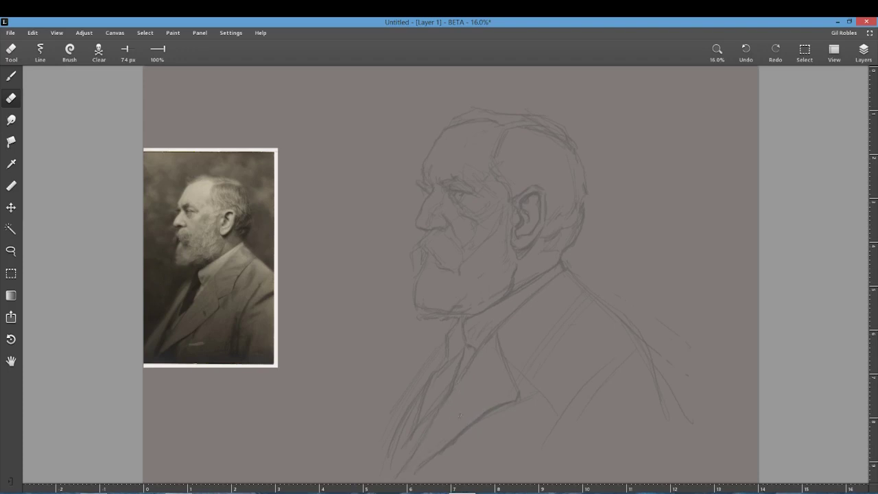
pyautogui.press('b')
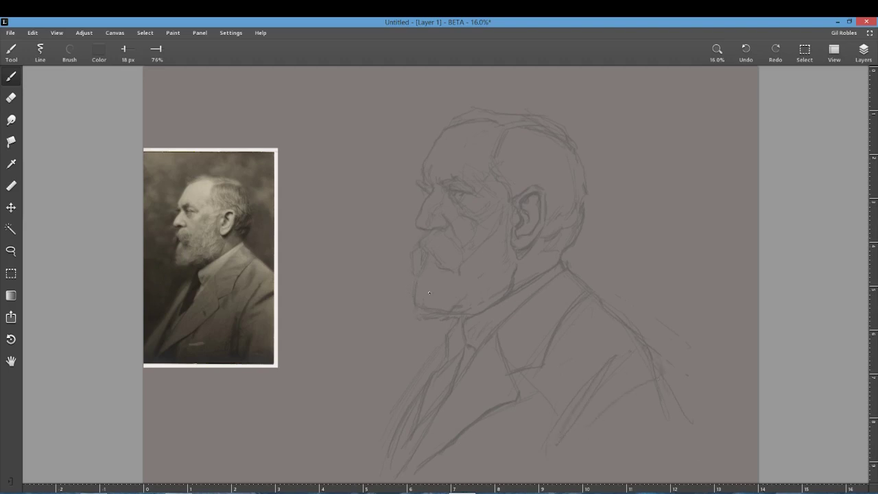
pyautogui.press('e')
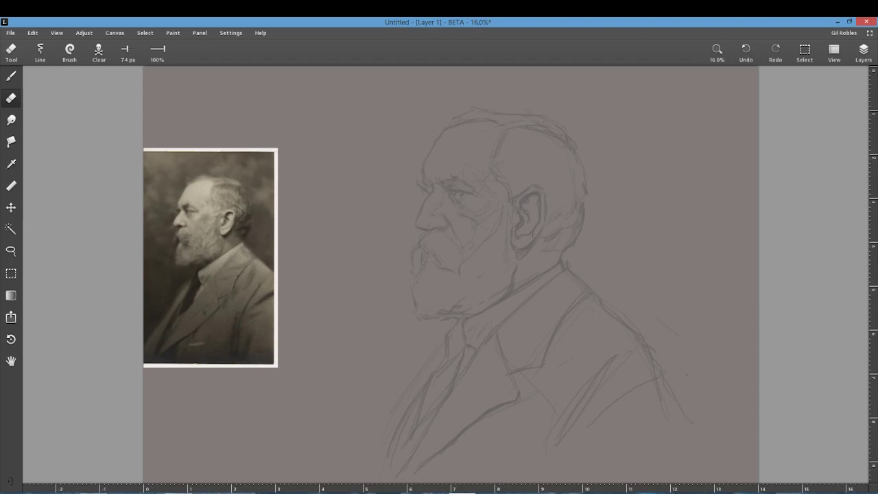
pyautogui.press('b')
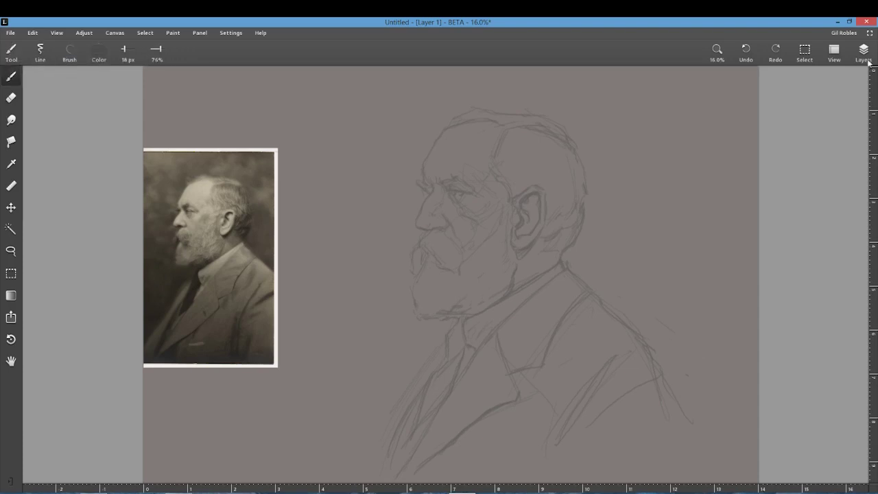
# Step: Add a new layer directly above the Background, beneath the sketch on Layer 1
pyautogui.click(862, 49)
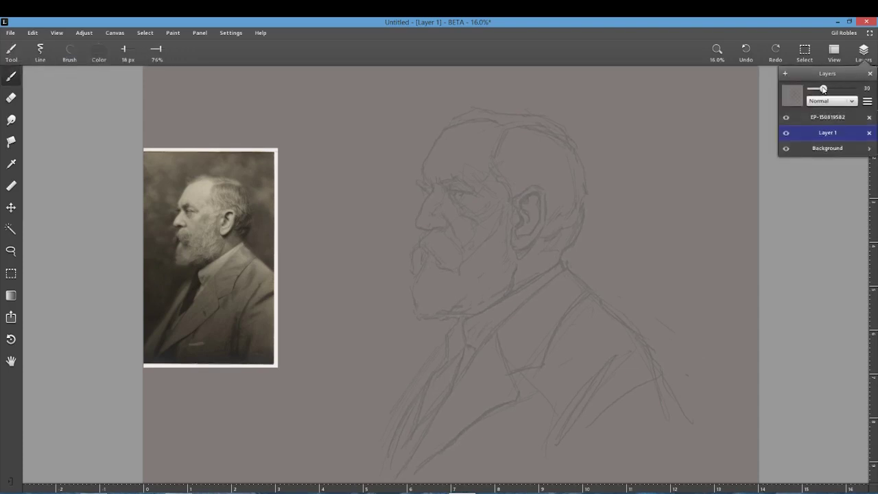
pyautogui.click(835, 144)
pyautogui.click(784, 74)
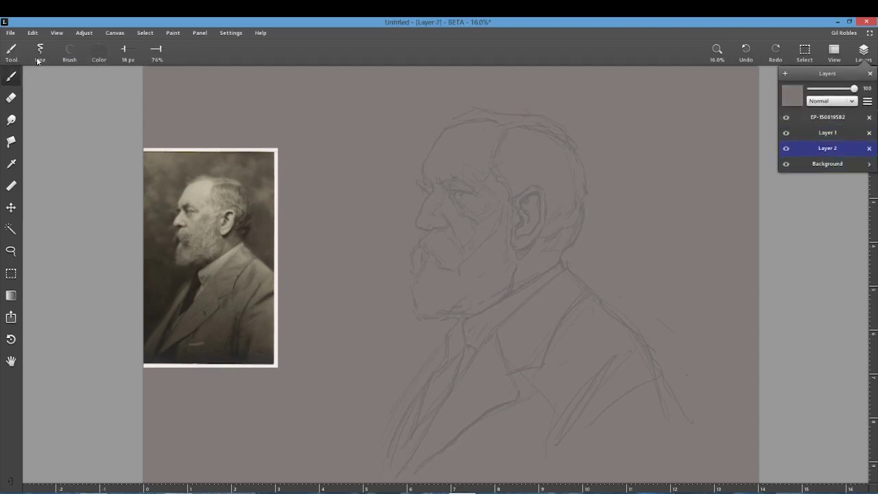
# Step: Outline the head and shoulders on Layer 2 with a solid light grey brush at 100 px, closing the silhouette across the chest
pyautogui.click(71, 52)
pyautogui.click(57, 119)
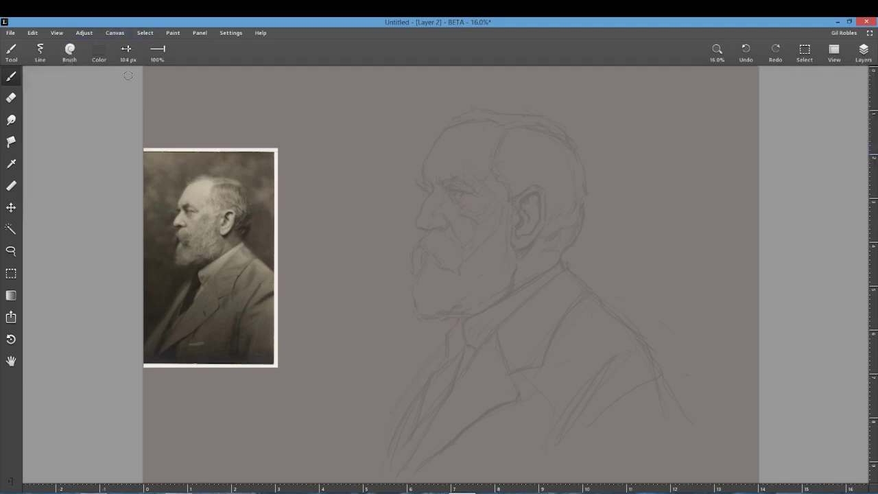
pyautogui.click(98, 50)
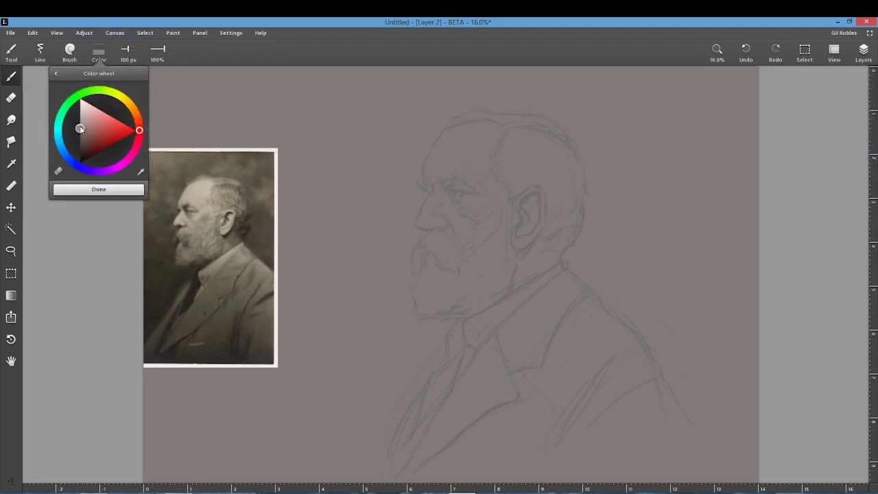
pyautogui.click(79, 122)
pyautogui.moveTo(456, 132)
pyautogui.mouseDown()
pyautogui.moveTo(430, 160)
pyautogui.moveTo(438, 193)
pyautogui.moveTo(434, 178)
pyautogui.moveTo(427, 181)
pyautogui.moveTo(433, 195)
pyautogui.moveTo(418, 225)
pyautogui.moveTo(442, 219)
pyautogui.moveTo(422, 226)
pyautogui.moveTo(437, 227)
pyautogui.moveTo(417, 259)
pyautogui.moveTo(415, 291)
pyautogui.moveTo(423, 299)
pyautogui.moveTo(456, 121)
pyautogui.moveTo(478, 114)
pyautogui.moveTo(536, 120)
pyautogui.moveTo(563, 136)
pyautogui.moveTo(588, 182)
pyautogui.moveTo(557, 263)
pyautogui.mouseUp()
pyautogui.moveTo(418, 315)
pyautogui.mouseDown()
pyautogui.moveTo(506, 305)
pyautogui.moveTo(458, 324)
pyautogui.moveTo(449, 355)
pyautogui.moveTo(445, 349)
pyautogui.moveTo(389, 436)
pyautogui.moveTo(463, 350)
pyautogui.moveTo(423, 435)
pyautogui.moveTo(436, 435)
pyautogui.moveTo(522, 306)
pyautogui.moveTo(526, 339)
pyautogui.moveTo(559, 302)
pyautogui.moveTo(560, 263)
pyautogui.moveTo(638, 344)
pyautogui.moveTo(651, 374)
pyautogui.moveTo(521, 410)
pyautogui.moveTo(478, 396)
pyautogui.moveTo(498, 378)
pyautogui.mouseUp()
# Step: Hide the sketch on Layer 1 and fill the outlined silhouette on Layer 2 with light grey using the paint bucket
pyautogui.press('g')
pyautogui.click(862, 52)
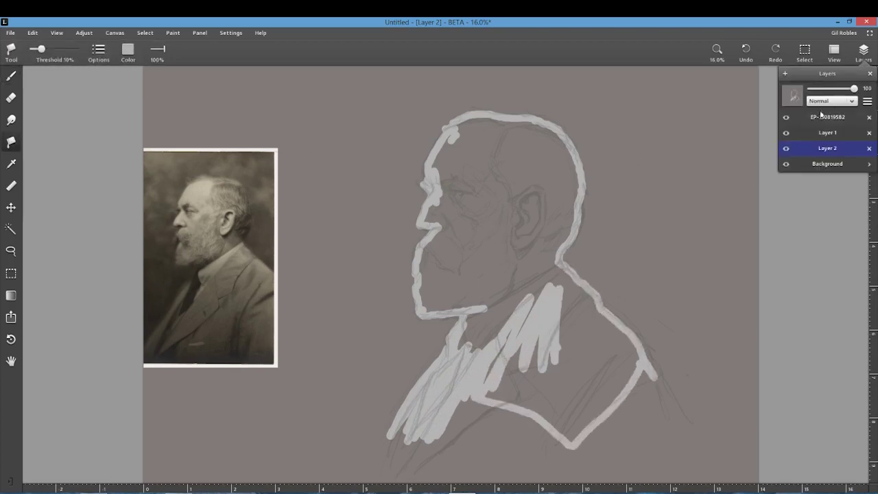
pyautogui.moveTo(842, 138)
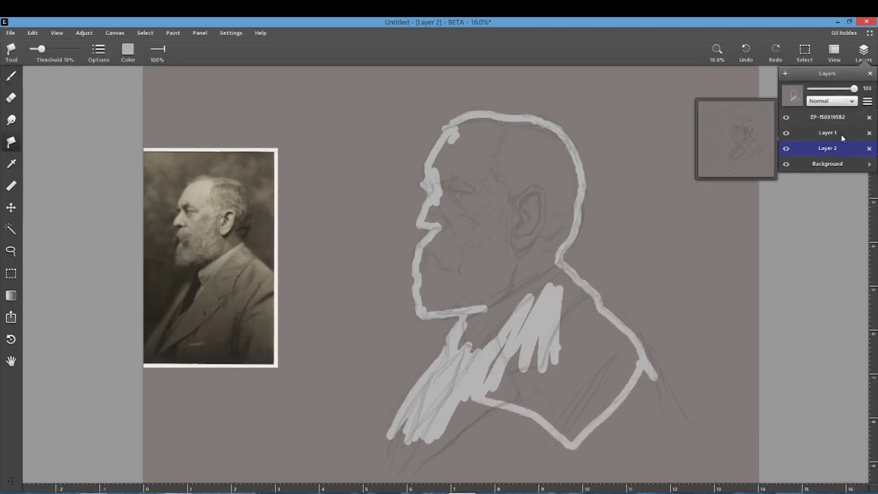
pyautogui.click(785, 132)
pyautogui.click(542, 207)
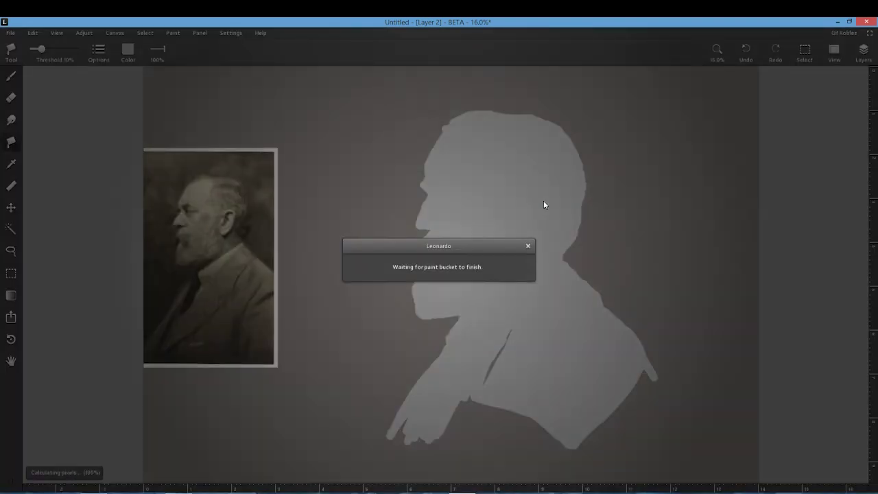
# Step: Show the sketch on Layer 1 again with its opacity at 47, and make Layer 2 active for erasing
pyautogui.press('b')
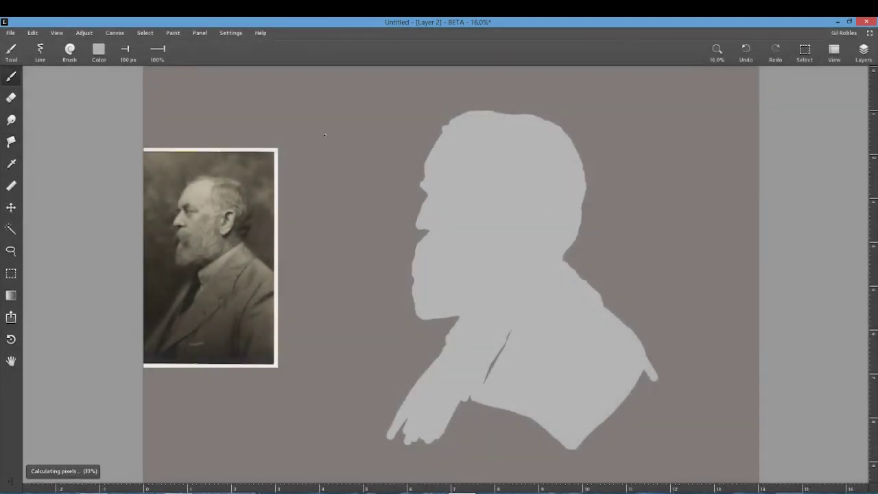
pyautogui.click(864, 51)
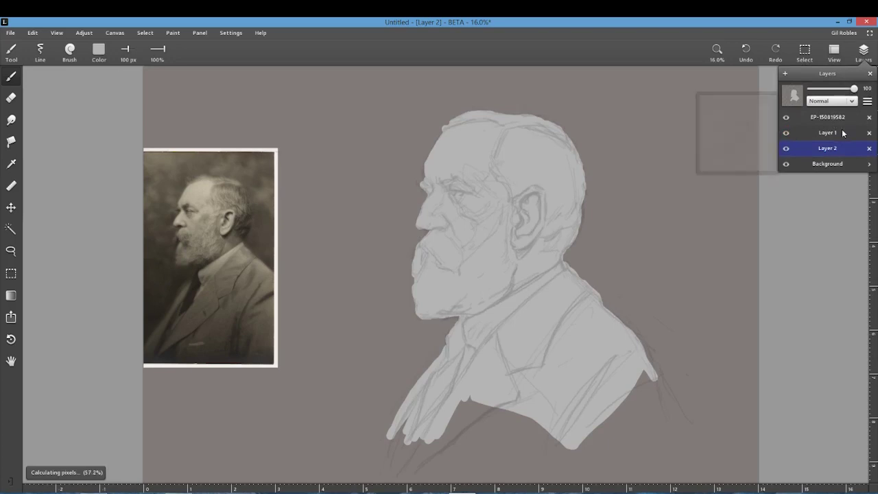
pyautogui.click(841, 130)
pyautogui.moveTo(854, 88); pyautogui.dragTo(830, 88)
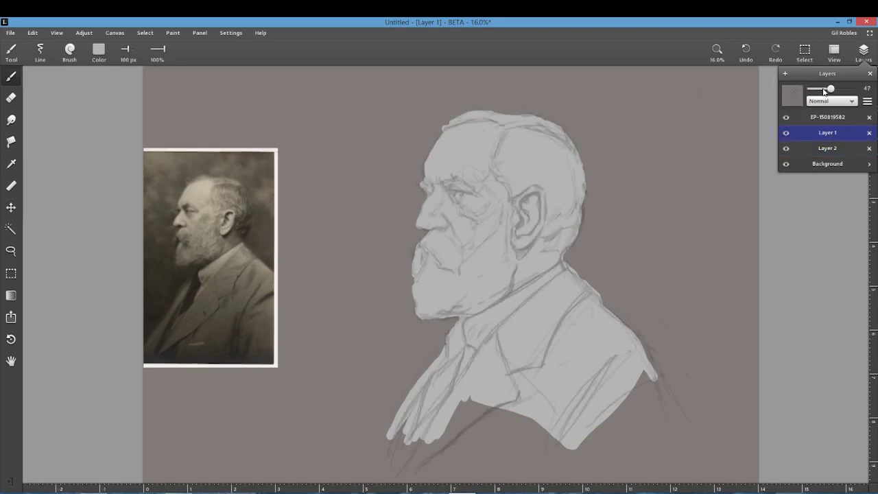
pyautogui.click(11, 97)
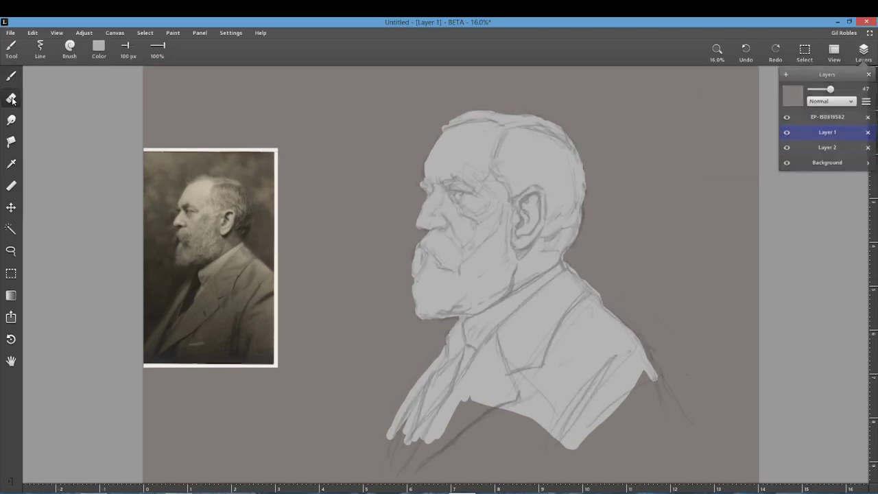
pyautogui.click(844, 148)
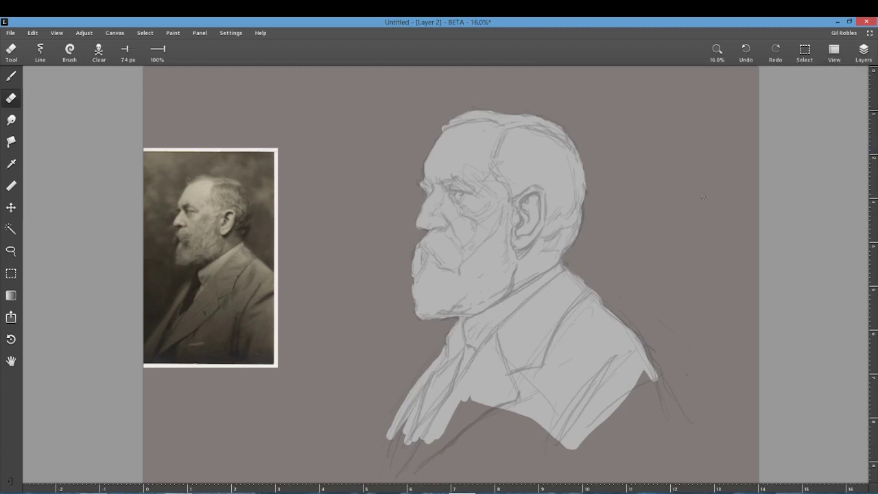
# Step: Set the brush to 73 px and a dark grey, and paint a first dark stroke at the near eyebrow on Layer 2
pyautogui.click(11, 76)
pyautogui.click(99, 49)
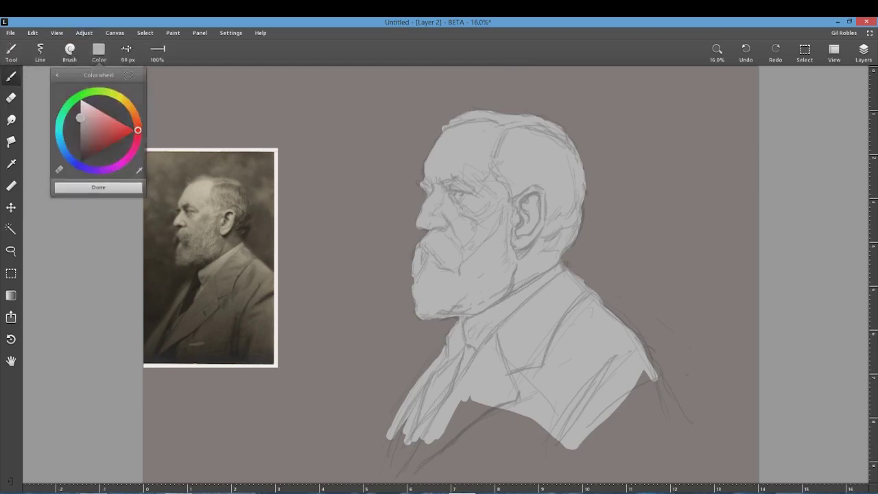
pyautogui.moveTo(126, 49); pyautogui.dragTo(121, 50)
pyautogui.click(99, 49)
pyautogui.click(80, 140)
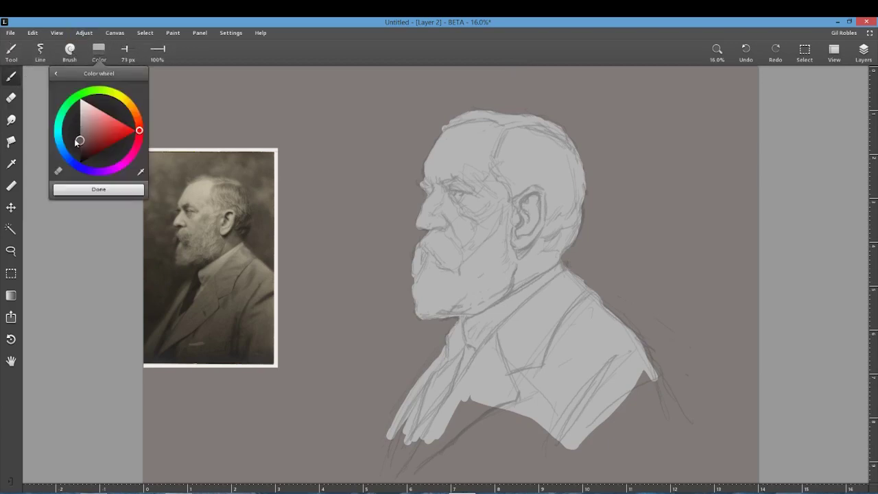
pyautogui.press('l')
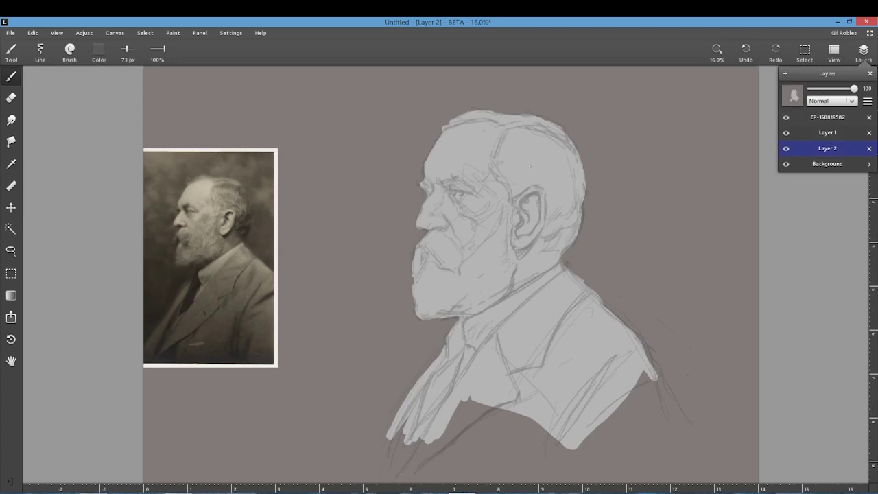
pyautogui.moveTo(442, 181); pyautogui.dragTo(452, 183)
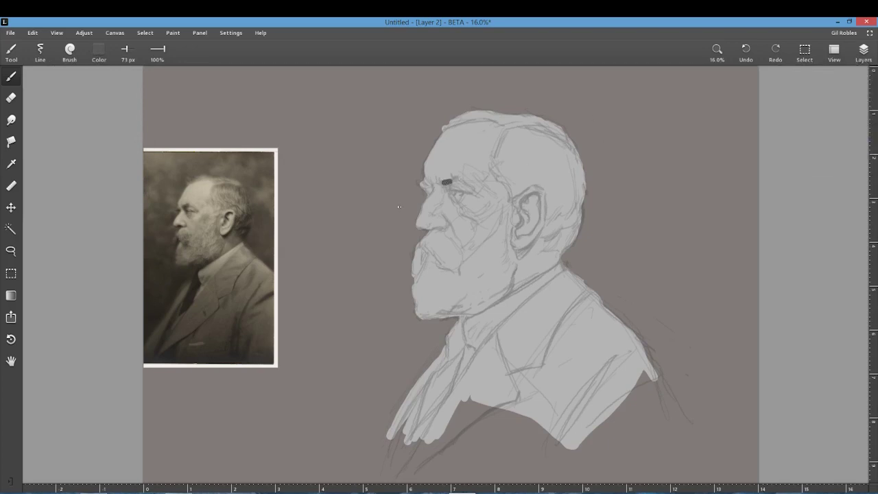
# Step: Lower the opacity of Layer 2 and extend the dark stroke down into the eye socket
pyautogui.click(863, 51)
pyautogui.moveTo(855, 90); pyautogui.dragTo(834, 91)
pyautogui.moveTo(444, 181); pyautogui.dragTo(449, 189)
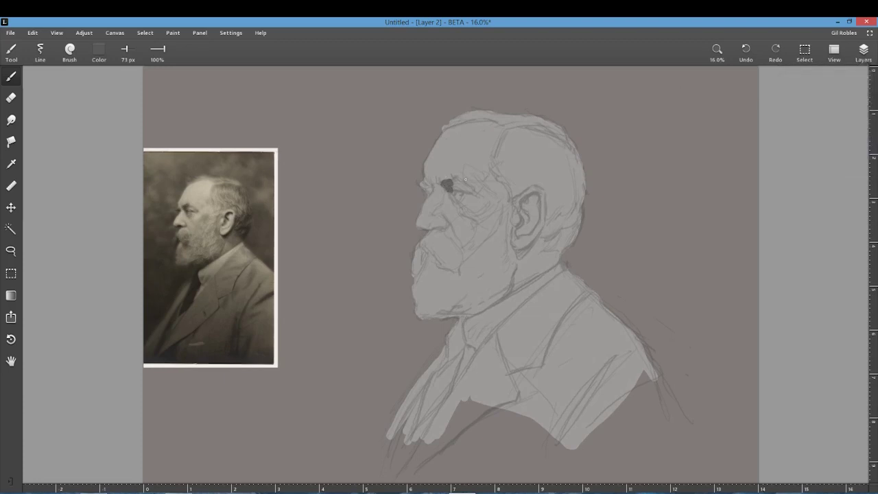
# Step: Choose a medium grey and block in the shadows of the eye socket, under the nose and across the moustache
pyautogui.click(98, 50)
pyautogui.moveTo(89, 126); pyautogui.dragTo(76, 123)
pyautogui.click(98, 189)
pyautogui.moveTo(458, 193)
pyautogui.mouseDown()
pyautogui.moveTo(465, 191)
pyautogui.moveTo(455, 178)
pyautogui.moveTo(432, 196)
pyautogui.mouseUp()
pyautogui.moveTo(418, 225)
pyautogui.mouseDown()
pyautogui.moveTo(443, 227)
pyautogui.moveTo(429, 234)
pyautogui.moveTo(414, 270)
pyautogui.moveTo(455, 236)
pyautogui.moveTo(428, 251)
pyautogui.moveTo(461, 277)
pyautogui.mouseUp()
pyautogui.moveTo(454, 199)
pyautogui.mouseDown()
pyautogui.moveTo(447, 203)
pyautogui.moveTo(461, 203)
pyautogui.mouseUp()
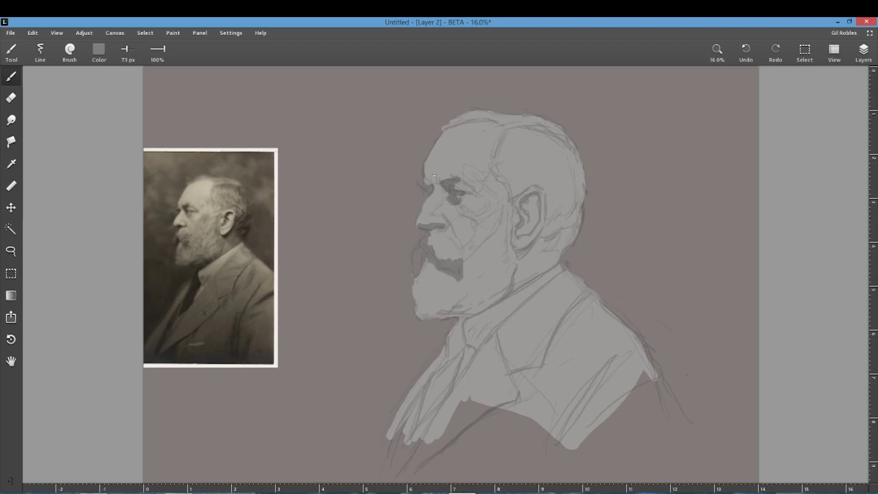
# Step: Paint medium grey shadow shapes along the hairline, the top of the head and the back of the hair
pyautogui.moveTo(457, 128)
pyautogui.mouseDown()
pyautogui.moveTo(527, 140)
pyautogui.moveTo(538, 132)
pyautogui.moveTo(570, 150)
pyautogui.mouseUp()
pyautogui.moveTo(514, 118)
pyautogui.mouseDown()
pyautogui.moveTo(487, 108)
pyautogui.moveTo(456, 116)
pyautogui.moveTo(489, 111)
pyautogui.mouseUp()
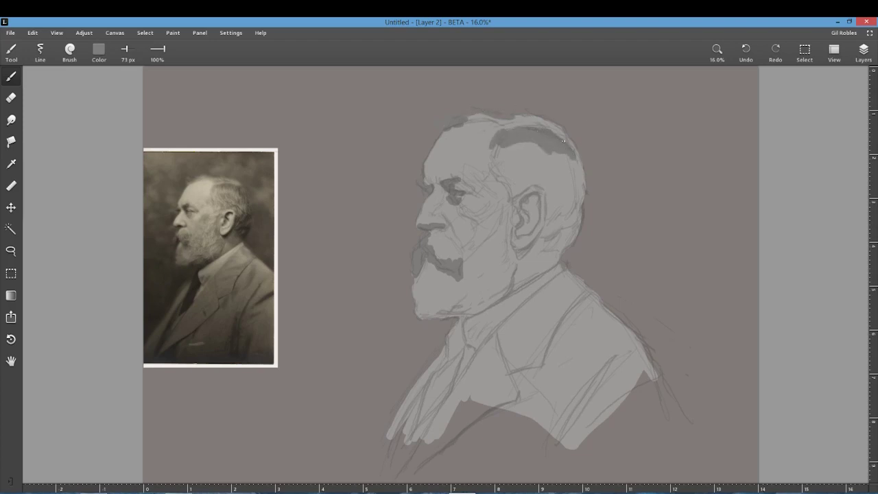
pyautogui.moveTo(562, 140); pyautogui.dragTo(583, 180)
# Step: Paint medium grey shadows in front of the ear, along the beard's lower edge, and behind the ear down to the nape
pyautogui.moveTo(513, 198); pyautogui.dragTo(508, 217)
pyautogui.moveTo(456, 261); pyautogui.dragTo(454, 249)
pyautogui.moveTo(420, 278)
pyautogui.mouseDown()
pyautogui.moveTo(429, 316)
pyautogui.moveTo(498, 295)
pyautogui.mouseUp()
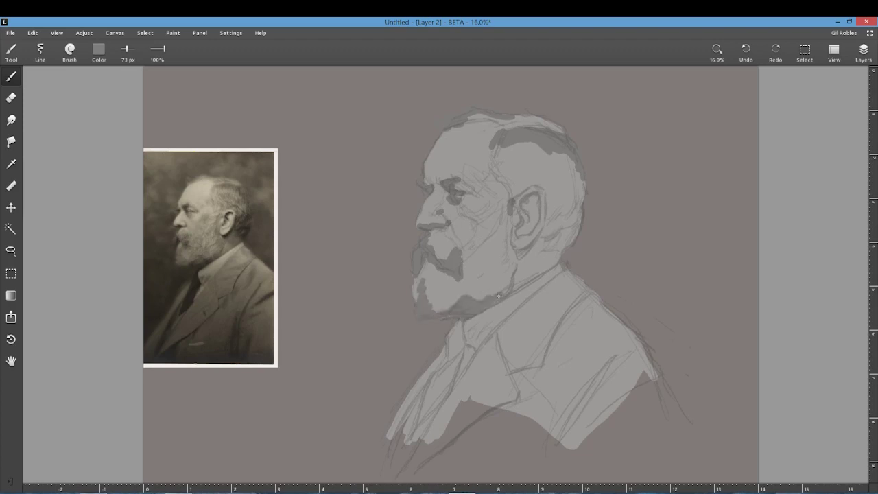
pyautogui.moveTo(518, 255)
pyautogui.mouseDown()
pyautogui.moveTo(542, 236)
pyautogui.moveTo(521, 282)
pyautogui.moveTo(557, 260)
pyautogui.moveTo(511, 288)
pyautogui.mouseUp()
pyautogui.moveTo(548, 215)
pyautogui.mouseDown()
pyautogui.moveTo(557, 233)
pyautogui.moveTo(572, 206)
pyautogui.moveTo(577, 233)
pyautogui.moveTo(578, 206)
pyautogui.mouseUp()
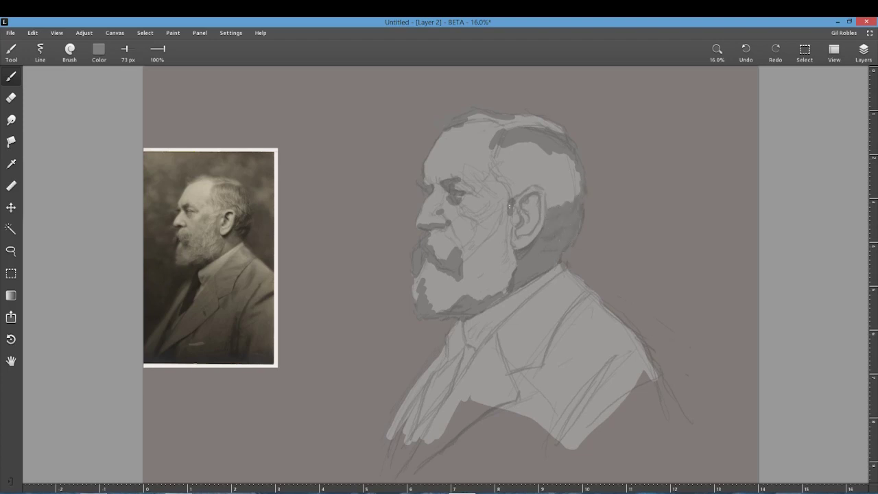
pyautogui.moveTo(509, 206)
pyautogui.mouseDown()
pyautogui.moveTo(506, 232)
pyautogui.moveTo(511, 222)
pyautogui.mouseUp()
# Step: Choose a slightly lighter grey with an orange hue and paint the halftone on the cheek below the eye
pyautogui.click(98, 50)
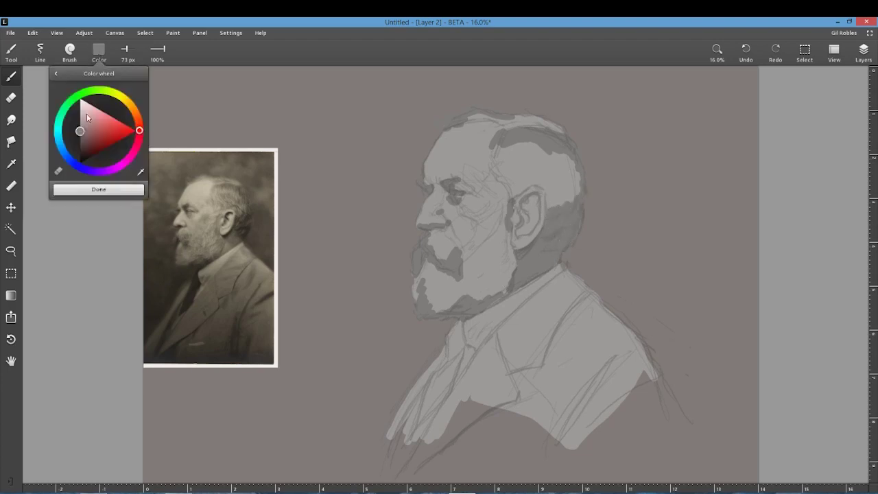
pyautogui.moveTo(138, 129); pyautogui.dragTo(136, 115)
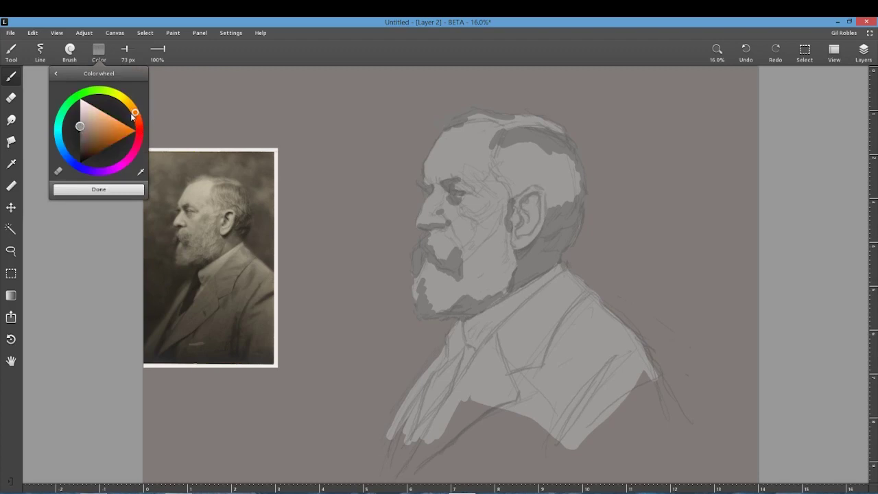
pyautogui.click(461, 202)
pyautogui.moveTo(455, 204)
pyautogui.mouseDown()
pyautogui.moveTo(474, 218)
pyautogui.moveTo(489, 209)
pyautogui.moveTo(473, 247)
pyautogui.mouseUp()
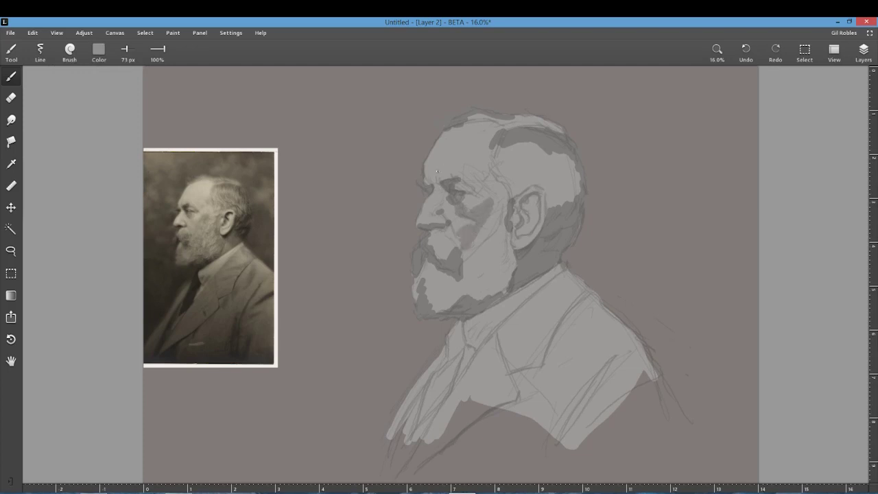
# Step: Block in halftones on the brow, the moustache, the front of the beard, and from the cheek down to the jaw
pyautogui.moveTo(431, 172)
pyautogui.mouseDown()
pyautogui.moveTo(426, 182)
pyautogui.moveTo(437, 180)
pyautogui.mouseUp()
pyautogui.moveTo(439, 236)
pyautogui.mouseDown()
pyautogui.moveTo(433, 246)
pyautogui.moveTo(446, 255)
pyautogui.moveTo(452, 247)
pyautogui.mouseUp()
pyautogui.moveTo(420, 274)
pyautogui.mouseDown()
pyautogui.moveTo(448, 310)
pyautogui.moveTo(461, 292)
pyautogui.mouseUp()
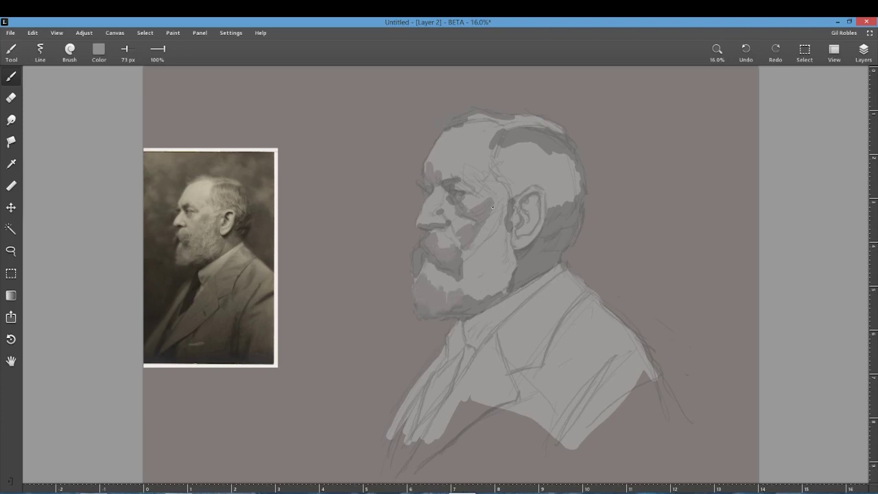
pyautogui.moveTo(492, 207)
pyautogui.mouseDown()
pyautogui.moveTo(470, 254)
pyautogui.moveTo(501, 226)
pyautogui.moveTo(506, 243)
pyautogui.moveTo(465, 259)
pyautogui.moveTo(490, 249)
pyautogui.moveTo(471, 285)
pyautogui.moveTo(478, 288)
pyautogui.moveTo(457, 287)
pyautogui.moveTo(468, 294)
pyautogui.moveTo(486, 286)
pyautogui.moveTo(508, 263)
pyautogui.moveTo(508, 245)
pyautogui.moveTo(498, 288)
pyautogui.mouseUp()
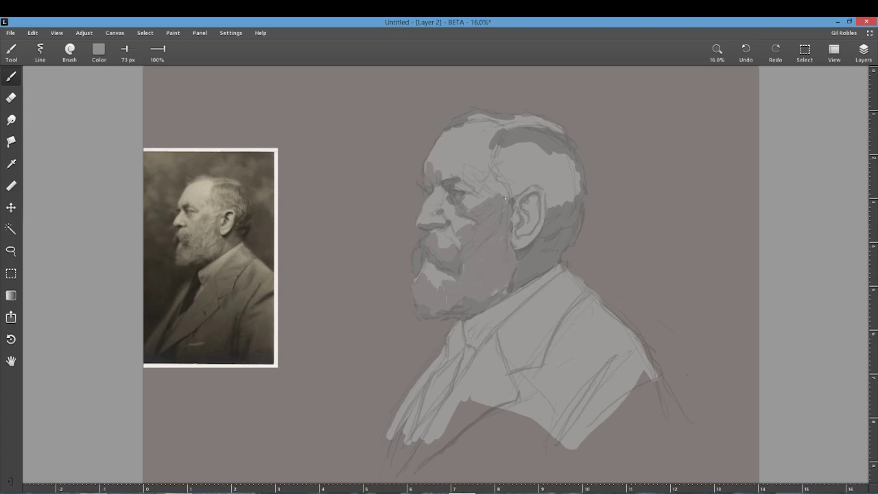
# Step: Fill the temple and side of the head with halftone, and add strokes to the chin, the eyelid and the crown
pyautogui.moveTo(505, 198)
pyautogui.mouseDown()
pyautogui.moveTo(493, 154)
pyautogui.moveTo(499, 170)
pyautogui.mouseUp()
pyautogui.moveTo(496, 148)
pyautogui.mouseDown()
pyautogui.moveTo(524, 183)
pyautogui.moveTo(521, 174)
pyautogui.moveTo(516, 194)
pyautogui.moveTo(532, 149)
pyautogui.moveTo(544, 156)
pyautogui.moveTo(533, 183)
pyautogui.moveTo(508, 173)
pyautogui.moveTo(558, 155)
pyautogui.moveTo(549, 199)
pyautogui.moveTo(557, 199)
pyautogui.moveTo(562, 160)
pyautogui.moveTo(561, 193)
pyautogui.mouseUp()
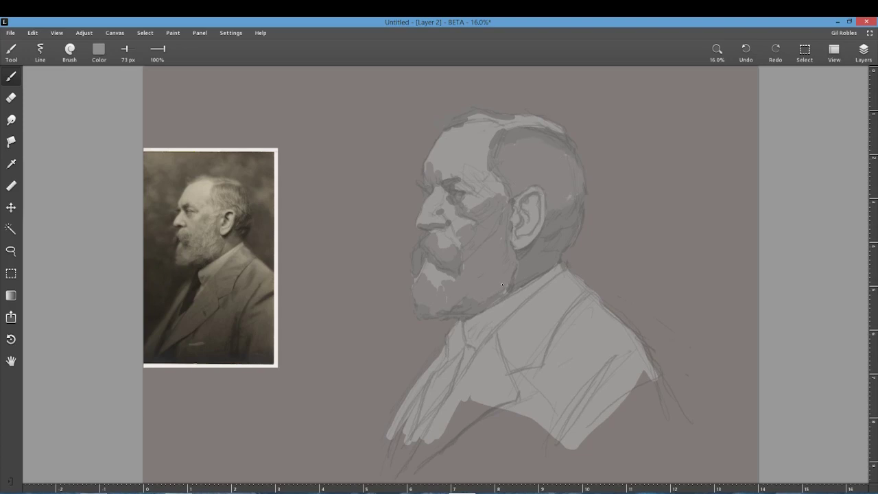
pyautogui.moveTo(447, 294)
pyautogui.mouseDown()
pyautogui.moveTo(432, 275)
pyautogui.moveTo(439, 286)
pyautogui.mouseUp()
pyautogui.moveTo(461, 180)
pyautogui.mouseDown()
pyautogui.moveTo(474, 193)
pyautogui.moveTo(460, 189)
pyautogui.mouseUp()
pyautogui.moveTo(472, 123)
pyautogui.mouseDown()
pyautogui.moveTo(544, 122)
pyautogui.moveTo(562, 133)
pyautogui.mouseUp()
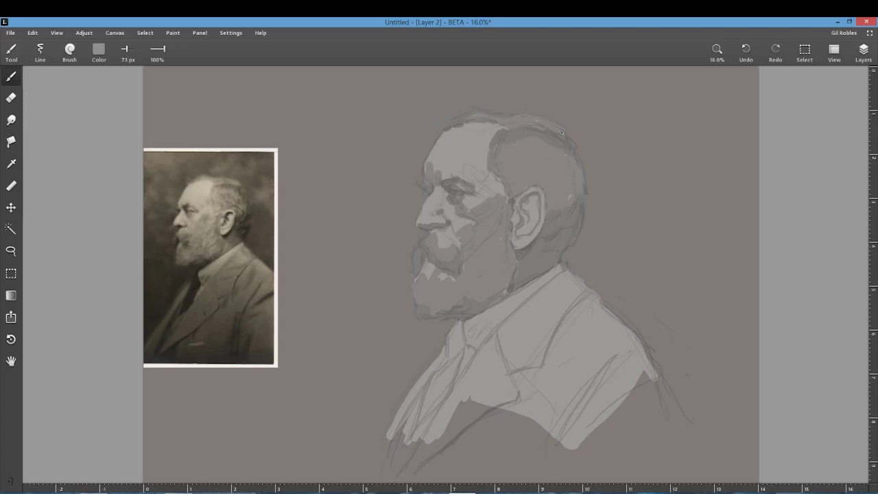
# Step: Add halftone strokes to the temple, the forehead, the skin under the eye, and the beard below the moustache
pyautogui.moveTo(489, 168)
pyautogui.mouseDown()
pyautogui.moveTo(456, 162)
pyautogui.moveTo(451, 177)
pyautogui.moveTo(460, 178)
pyautogui.moveTo(459, 155)
pyautogui.moveTo(430, 154)
pyautogui.mouseUp()
pyautogui.press('e')
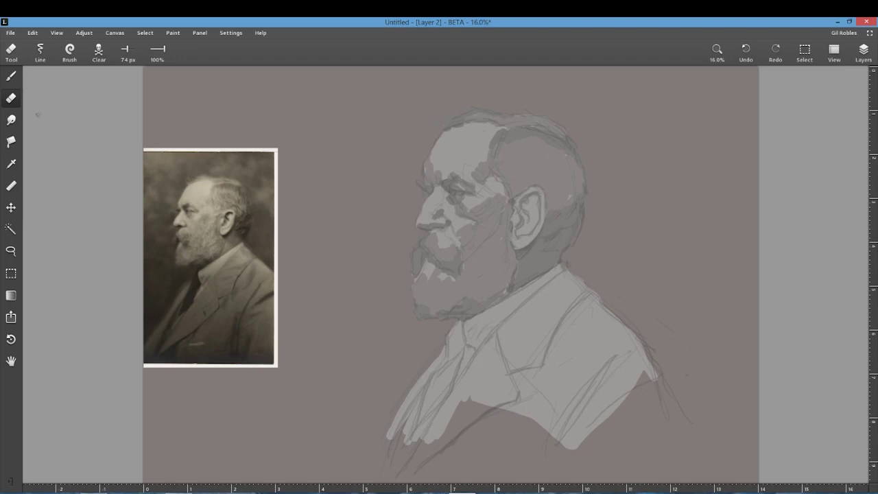
pyautogui.press('b')
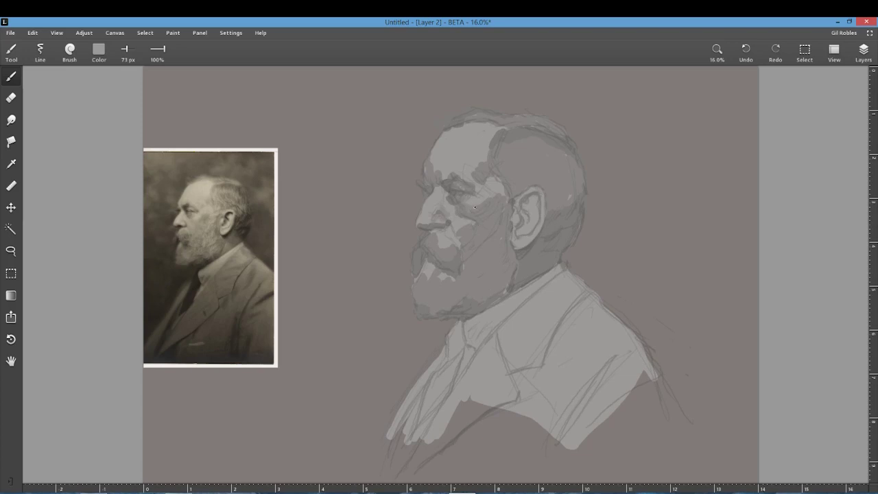
pyautogui.moveTo(478, 199); pyautogui.dragTo(484, 203)
pyautogui.moveTo(423, 268); pyautogui.dragTo(431, 274)
pyautogui.moveTo(433, 150); pyautogui.dragTo(446, 178)
# Step: Paint halftones along the front and inside of the ear, under the front hairline, and on the cheek above the moustache
pyautogui.moveTo(516, 206); pyautogui.dragTo(515, 224)
pyautogui.moveTo(515, 205)
pyautogui.mouseDown()
pyautogui.moveTo(541, 184)
pyautogui.moveTo(553, 196)
pyautogui.moveTo(524, 213)
pyautogui.moveTo(521, 227)
pyautogui.moveTo(529, 200)
pyautogui.moveTo(537, 208)
pyautogui.moveTo(523, 248)
pyautogui.mouseUp()
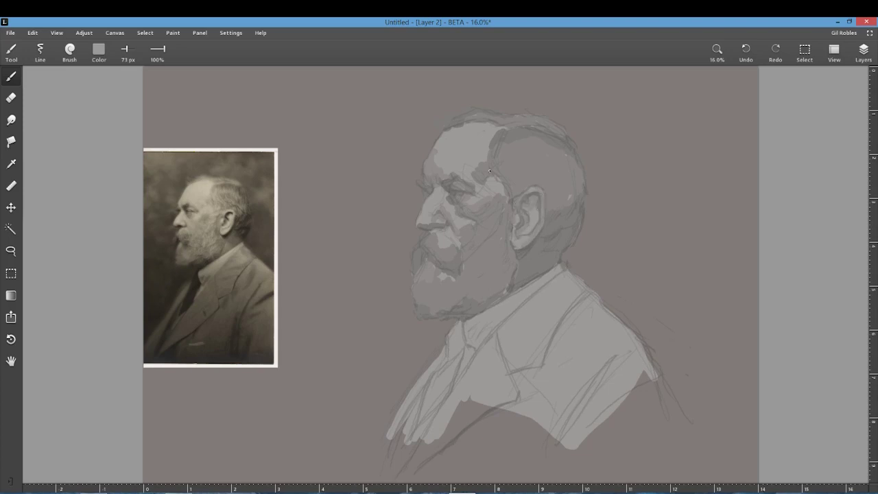
pyautogui.moveTo(460, 125); pyautogui.dragTo(482, 124)
pyautogui.moveTo(447, 235)
pyautogui.mouseDown()
pyautogui.moveTo(441, 247)
pyautogui.moveTo(458, 244)
pyautogui.mouseUp()
# Step: Tone the shirt collar below the beard with the halftone and extend the grey down the shirt front and tie
pyautogui.moveTo(472, 324)
pyautogui.mouseDown()
pyautogui.moveTo(558, 268)
pyautogui.moveTo(473, 335)
pyautogui.moveTo(484, 334)
pyautogui.mouseUp()
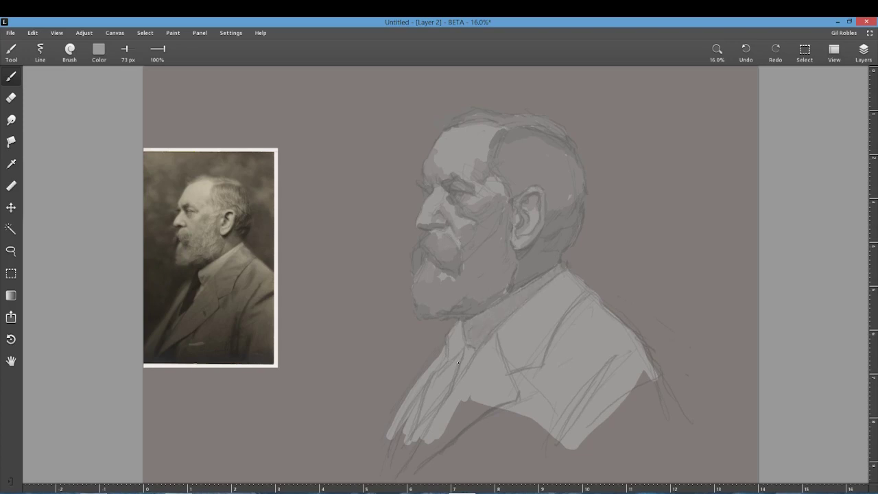
pyautogui.moveTo(463, 364); pyautogui.dragTo(458, 374)
pyautogui.moveTo(410, 421)
pyautogui.mouseDown()
pyautogui.moveTo(398, 458)
pyautogui.moveTo(406, 453)
pyautogui.mouseUp()
# Step: Choose a darker warm brown and paint the coat edge along the collar and the far front edge
pyautogui.click(99, 49)
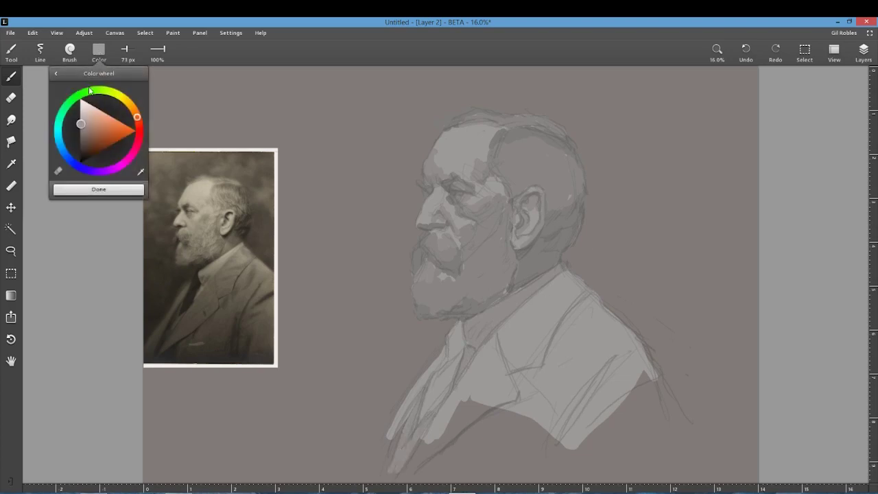
pyautogui.moveTo(555, 278)
pyautogui.mouseDown()
pyautogui.moveTo(490, 343)
pyautogui.moveTo(419, 449)
pyautogui.moveTo(473, 370)
pyautogui.mouseUp()
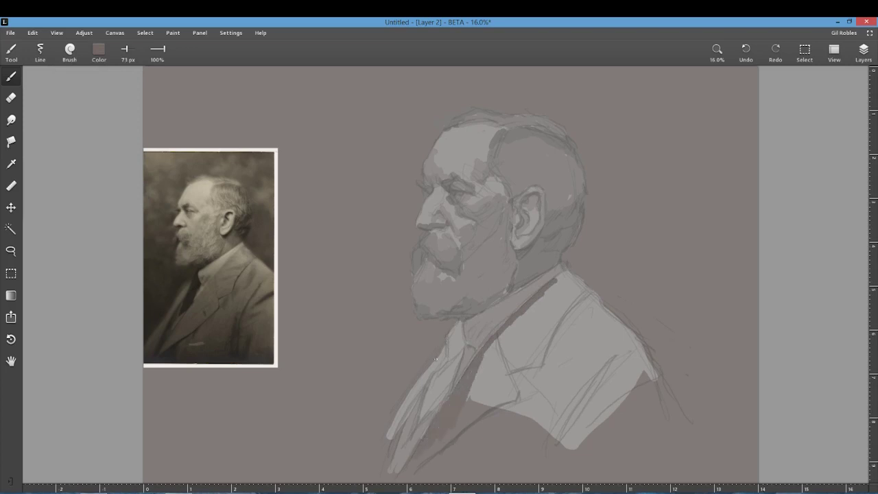
pyautogui.moveTo(446, 340)
pyautogui.mouseDown()
pyautogui.moveTo(382, 461)
pyautogui.moveTo(442, 351)
pyautogui.mouseUp()
# Step: Enlarge the brush to 97 px and fill the coat's lapel, chest and shoulder with the brown
pyautogui.moveTo(407, 469)
pyautogui.mouseDown()
pyautogui.moveTo(471, 430)
pyautogui.moveTo(525, 374)
pyautogui.moveTo(516, 365)
pyautogui.moveTo(463, 408)
pyautogui.moveTo(486, 353)
pyautogui.moveTo(584, 261)
pyautogui.moveTo(570, 278)
pyautogui.moveTo(599, 295)
pyautogui.moveTo(644, 353)
pyautogui.moveTo(660, 402)
pyautogui.moveTo(611, 380)
pyautogui.moveTo(645, 409)
pyautogui.moveTo(619, 378)
pyautogui.mouseUp()
pyautogui.moveTo(127, 73); pyautogui.dragTo(130, 69)
pyautogui.moveTo(586, 360)
pyautogui.mouseDown()
pyautogui.moveTo(542, 404)
pyautogui.moveTo(590, 432)
pyautogui.moveTo(537, 427)
pyautogui.moveTo(549, 376)
pyautogui.mouseUp()
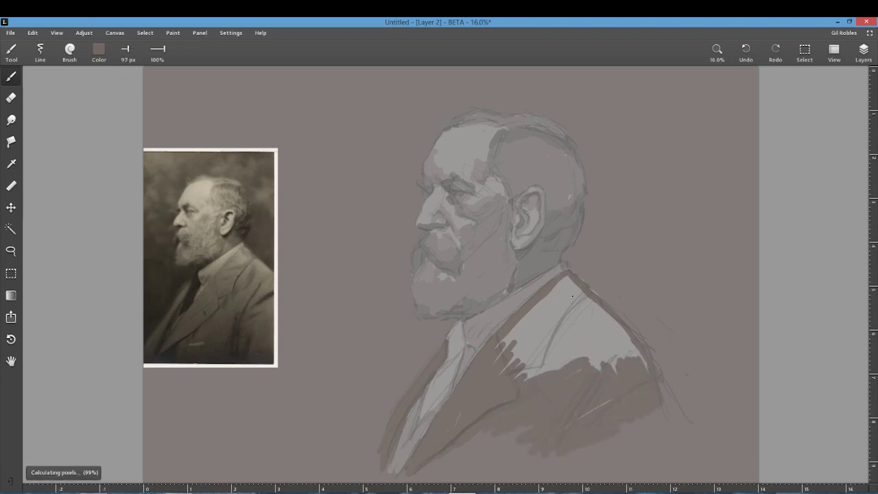
pyautogui.moveTo(568, 280)
pyautogui.mouseDown()
pyautogui.moveTo(614, 339)
pyautogui.moveTo(608, 317)
pyautogui.moveTo(591, 411)
pyautogui.mouseUp()
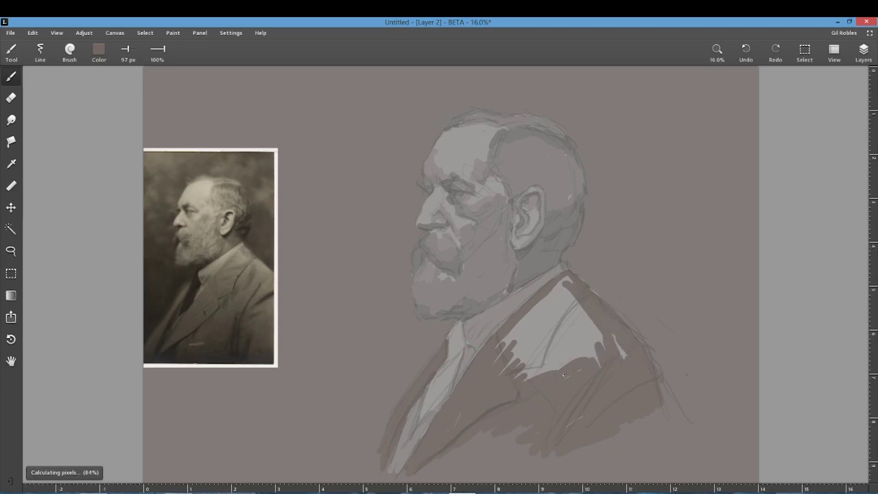
pyautogui.moveTo(524, 378)
pyautogui.mouseDown()
pyautogui.moveTo(528, 343)
pyautogui.moveTo(508, 334)
pyautogui.moveTo(533, 322)
pyautogui.moveTo(566, 281)
pyautogui.moveTo(548, 364)
pyautogui.moveTo(619, 346)
pyautogui.moveTo(549, 368)
pyautogui.mouseUp()
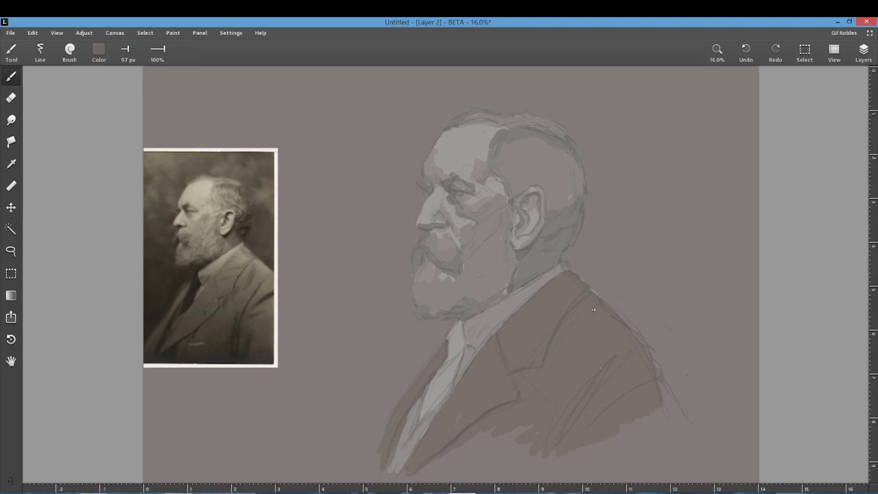
# Step: Switch to a fine pencil-like brush and pick a dark grey colour
pyautogui.click(70, 50)
pyautogui.click(69, 119)
pyautogui.click(99, 49)
pyautogui.moveTo(82, 139); pyautogui.dragTo(81, 151)
# Step: Add a new layer above Layer 1 and set its opacity to 52
pyautogui.click(858, 54)
pyautogui.click(852, 134)
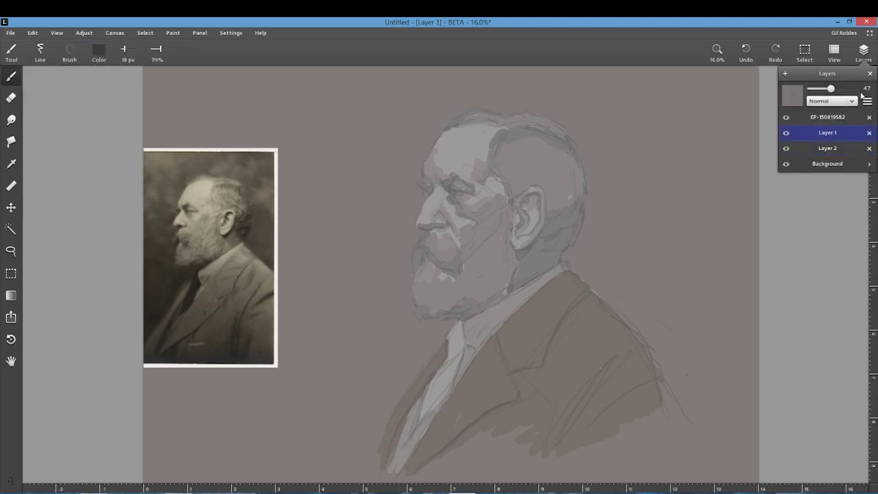
pyautogui.click(785, 74)
pyautogui.moveTo(856, 90); pyautogui.dragTo(831, 90)
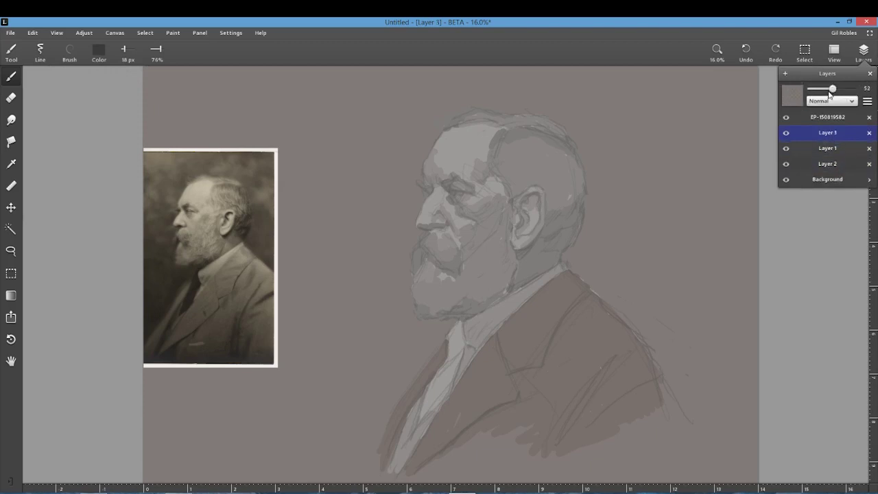
pyautogui.click(425, 185)
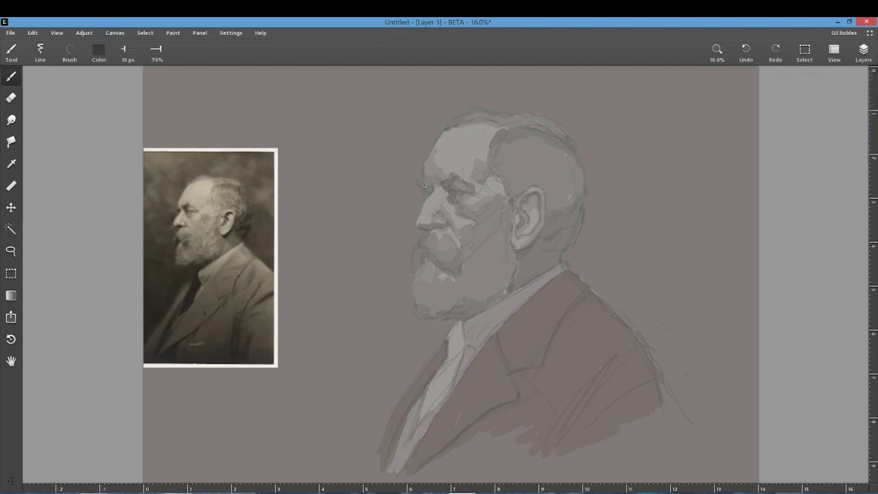
pyautogui.click(863, 52)
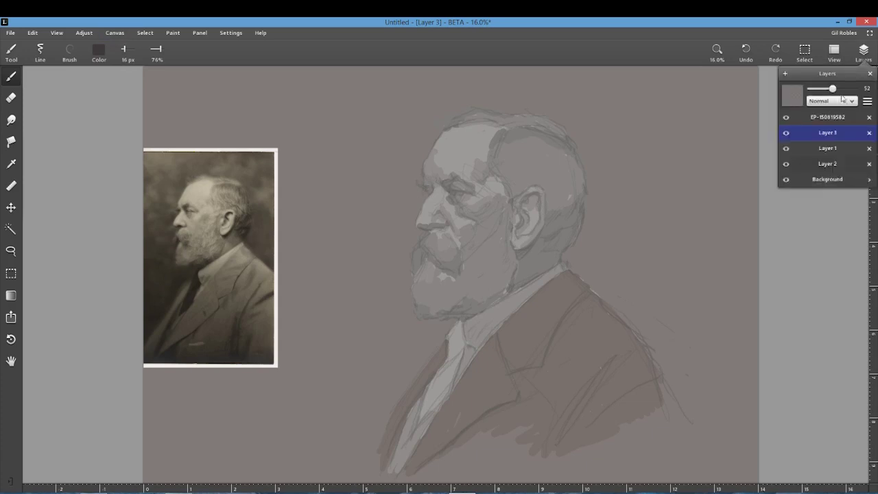
# Step: Draw dark pencil strokes on the eye and brow area, beneath the ear, and along the hair at the nape
pyautogui.click(430, 187)
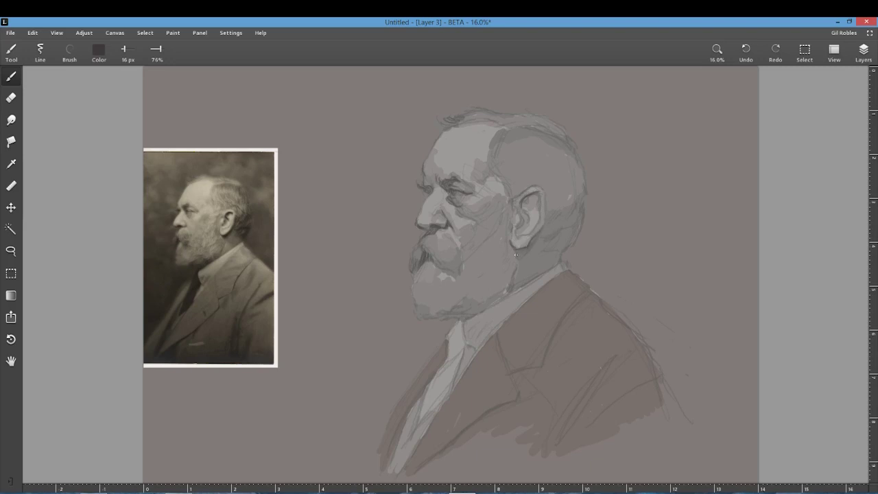
pyautogui.moveTo(526, 250)
pyautogui.mouseDown()
pyautogui.moveTo(534, 240)
pyautogui.moveTo(588, 207)
pyautogui.moveTo(540, 246)
pyautogui.moveTo(579, 209)
pyautogui.mouseUp()
pyautogui.moveTo(558, 247); pyautogui.dragTo(577, 229)
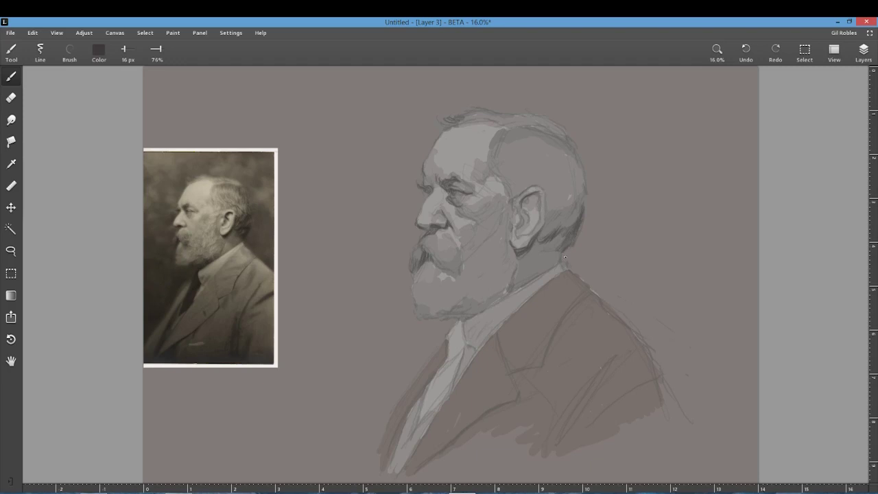
pyautogui.moveTo(543, 255); pyautogui.dragTo(567, 248)
# Step: Hatch hair strokes over the beard's lower edge, the moustache, and the chin across to the jaw
pyautogui.moveTo(462, 295)
pyautogui.mouseDown()
pyautogui.moveTo(489, 297)
pyautogui.moveTo(472, 316)
pyautogui.moveTo(480, 295)
pyautogui.moveTo(480, 309)
pyautogui.moveTo(497, 285)
pyautogui.mouseUp()
pyautogui.moveTo(438, 276)
pyautogui.mouseDown()
pyautogui.moveTo(449, 271)
pyautogui.moveTo(448, 288)
pyautogui.moveTo(456, 287)
pyautogui.mouseUp()
pyautogui.moveTo(431, 255); pyautogui.dragTo(438, 266)
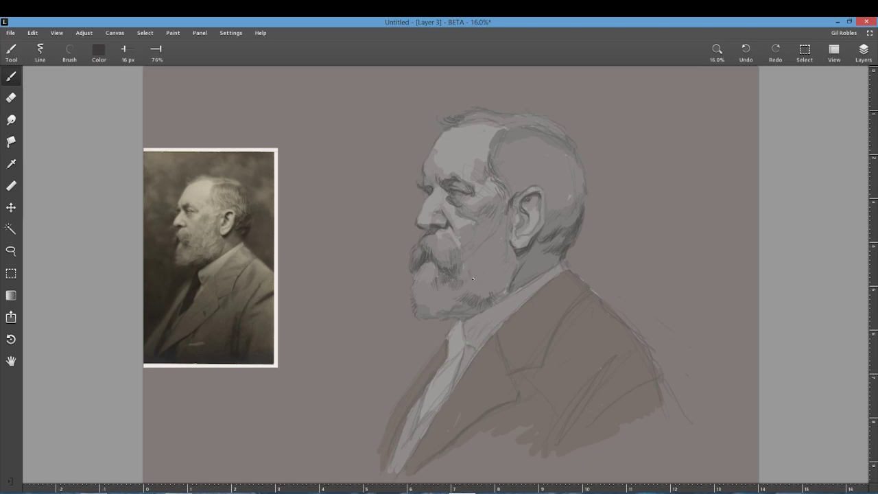
pyautogui.moveTo(423, 305)
pyautogui.mouseDown()
pyautogui.moveTo(445, 316)
pyautogui.moveTo(419, 284)
pyautogui.moveTo(418, 312)
pyautogui.moveTo(445, 292)
pyautogui.moveTo(432, 316)
pyautogui.moveTo(440, 307)
pyautogui.moveTo(446, 316)
pyautogui.moveTo(451, 299)
pyautogui.moveTo(443, 299)
pyautogui.moveTo(452, 296)
pyautogui.moveTo(456, 309)
pyautogui.moveTo(445, 314)
pyautogui.moveTo(455, 305)
pyautogui.moveTo(470, 316)
pyautogui.moveTo(449, 319)
pyautogui.moveTo(466, 319)
pyautogui.moveTo(594, 233)
pyautogui.moveTo(508, 282)
pyautogui.mouseUp()
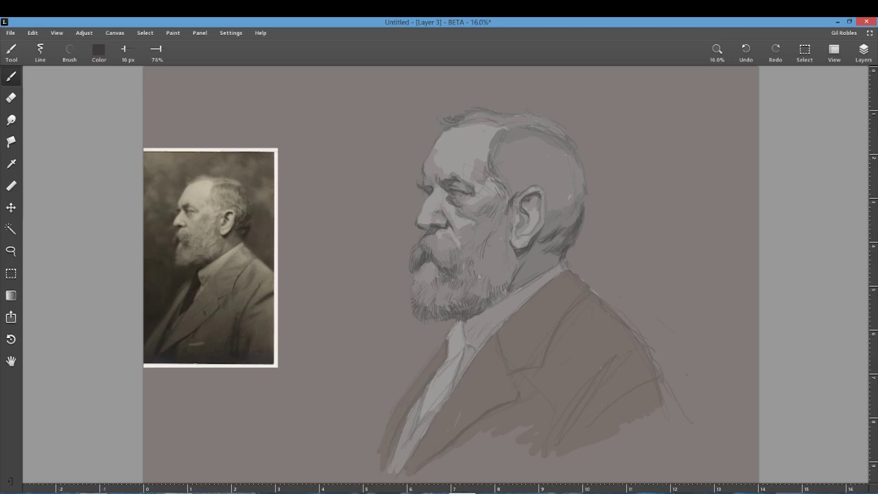
# Step: Hatch the rear of the beard and sideburn up to the ear, and shade the neck behind it
pyautogui.moveTo(484, 286); pyautogui.dragTo(510, 290)
pyautogui.moveTo(506, 255); pyautogui.dragTo(516, 276)
pyautogui.moveTo(537, 242)
pyautogui.mouseDown()
pyautogui.moveTo(531, 275)
pyautogui.moveTo(551, 261)
pyautogui.moveTo(570, 254)
pyautogui.mouseUp()
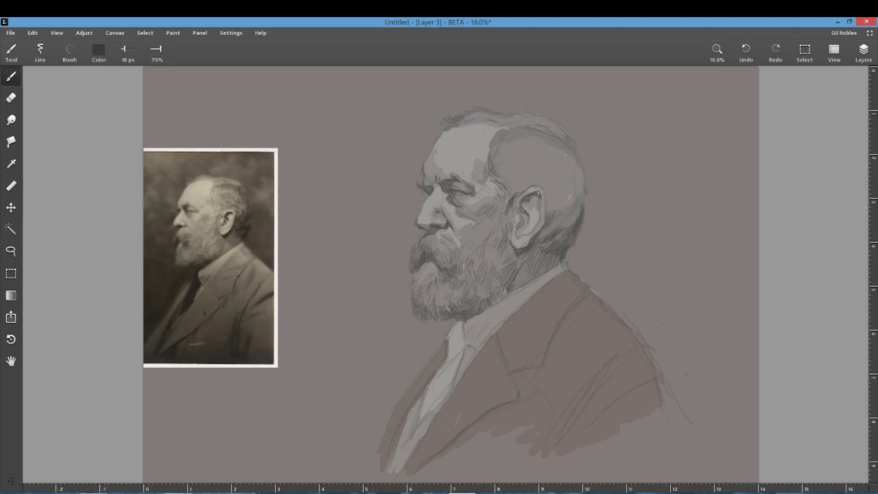
# Step: Darken the upper ear and hatch hair strokes over the side, back and front crown of the head
pyautogui.moveTo(538, 194); pyautogui.dragTo(541, 200)
pyautogui.moveTo(501, 170)
pyautogui.mouseDown()
pyautogui.moveTo(521, 174)
pyautogui.moveTo(531, 151)
pyautogui.moveTo(533, 175)
pyautogui.moveTo(549, 183)
pyautogui.moveTo(552, 160)
pyautogui.mouseUp()
pyautogui.moveTo(547, 127)
pyautogui.mouseDown()
pyautogui.moveTo(573, 147)
pyautogui.moveTo(566, 162)
pyautogui.moveTo(574, 148)
pyautogui.moveTo(582, 170)
pyautogui.moveTo(575, 194)
pyautogui.moveTo(583, 167)
pyautogui.mouseUp()
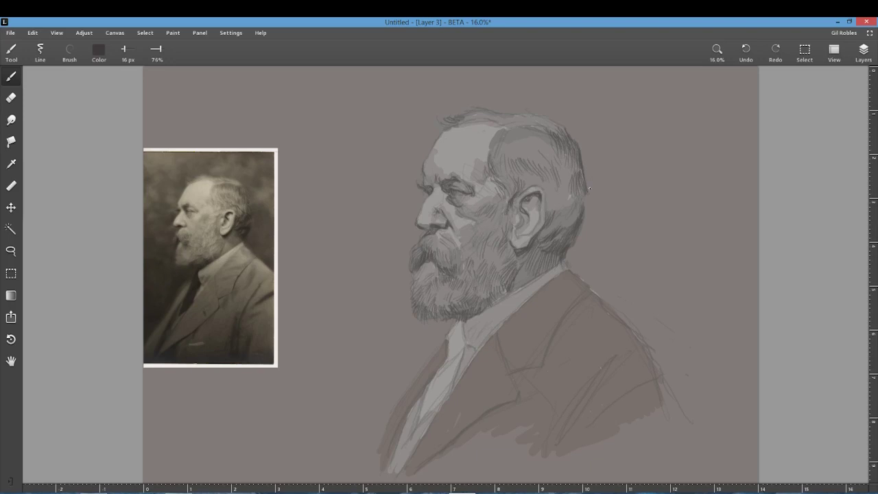
pyautogui.moveTo(559, 203)
pyautogui.mouseDown()
pyautogui.moveTo(574, 204)
pyautogui.moveTo(574, 192)
pyautogui.moveTo(552, 207)
pyautogui.moveTo(563, 217)
pyautogui.moveTo(586, 192)
pyautogui.moveTo(565, 267)
pyautogui.moveTo(571, 246)
pyautogui.mouseUp()
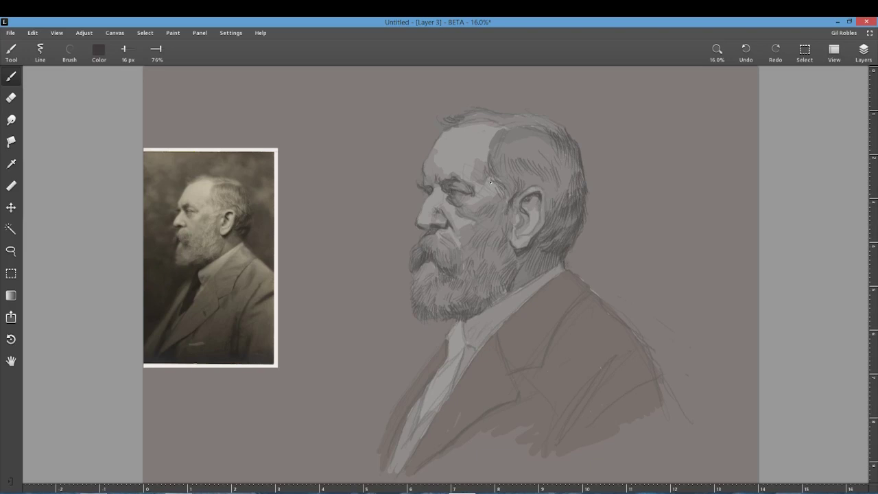
pyautogui.moveTo(470, 111); pyautogui.dragTo(497, 115)
# Step: Outline and shade the shirt collar, and hatch the tie down the shirt front
pyautogui.moveTo(462, 328)
pyautogui.mouseDown()
pyautogui.moveTo(478, 350)
pyautogui.moveTo(475, 333)
pyautogui.moveTo(473, 348)
pyautogui.moveTo(494, 322)
pyautogui.moveTo(458, 382)
pyautogui.mouseUp()
pyautogui.moveTo(473, 360)
pyautogui.mouseDown()
pyautogui.moveTo(541, 290)
pyautogui.moveTo(497, 300)
pyautogui.moveTo(534, 277)
pyautogui.moveTo(498, 301)
pyautogui.mouseUp()
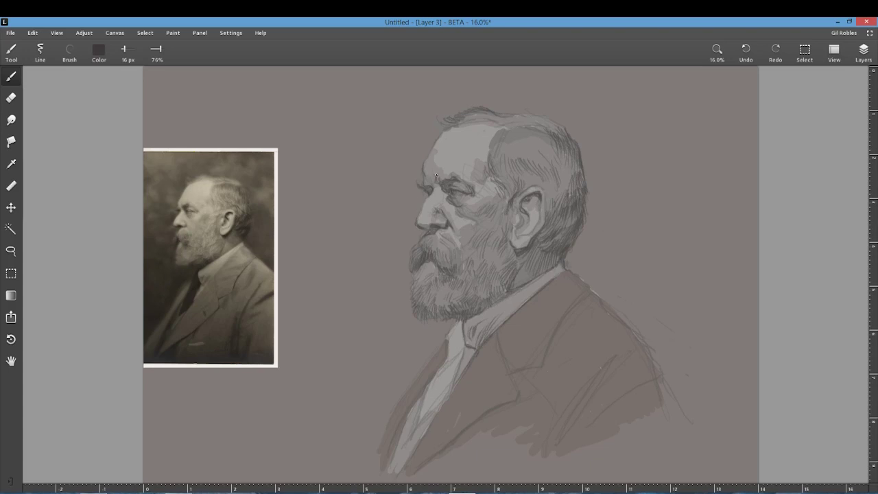
pyautogui.moveTo(449, 333); pyautogui.dragTo(426, 394)
pyautogui.moveTo(461, 353)
pyautogui.mouseDown()
pyautogui.moveTo(425, 392)
pyautogui.moveTo(415, 424)
pyautogui.mouseUp()
pyautogui.moveTo(450, 381); pyautogui.dragTo(413, 432)
# Step: Hatch the shirt front below the tie, define the coat's inner edges, and shade the tie knot under the beard
pyautogui.moveTo(420, 402); pyautogui.dragTo(388, 466)
pyautogui.moveTo(410, 418); pyautogui.dragTo(394, 464)
pyautogui.moveTo(416, 423); pyautogui.dragTo(391, 471)
pyautogui.moveTo(410, 442); pyautogui.dragTo(397, 472)
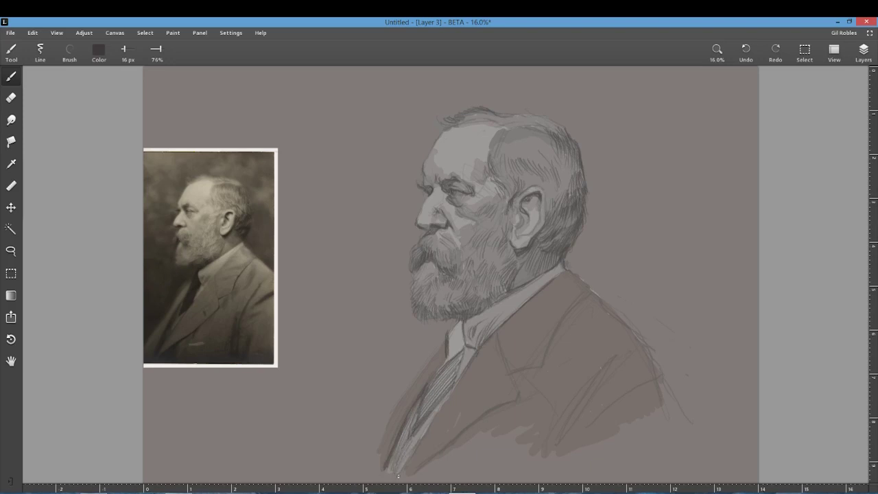
pyautogui.moveTo(440, 405); pyautogui.dragTo(401, 477)
pyautogui.moveTo(445, 395)
pyautogui.mouseDown()
pyautogui.moveTo(422, 437)
pyautogui.moveTo(437, 410)
pyautogui.mouseUp()
pyautogui.moveTo(460, 319); pyautogui.dragTo(441, 370)
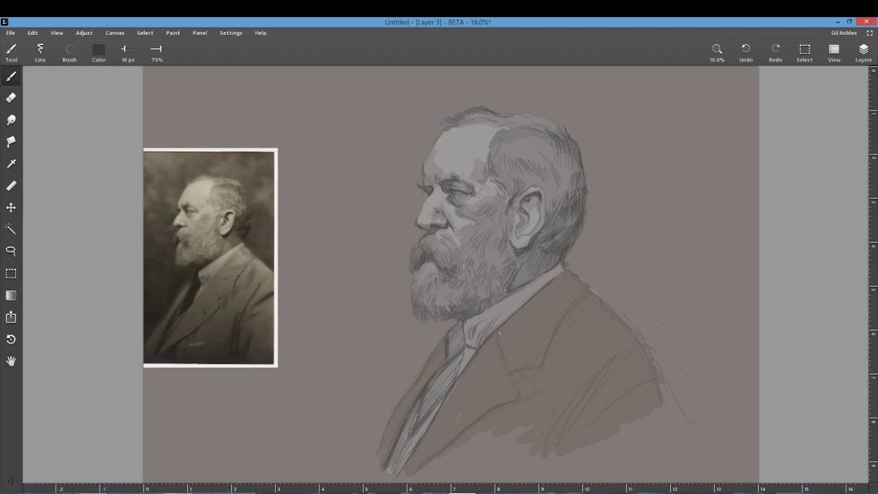
# Step: Redraw the coat's lapel, shoulder and sleeve lines with dark strokes, and hatch the hair across the crown
pyautogui.moveTo(560, 326)
pyautogui.mouseDown()
pyautogui.moveTo(581, 281)
pyautogui.moveTo(592, 290)
pyautogui.mouseUp()
pyautogui.moveTo(598, 303)
pyautogui.mouseDown()
pyautogui.moveTo(638, 334)
pyautogui.moveTo(601, 302)
pyautogui.moveTo(634, 330)
pyautogui.moveTo(552, 455)
pyautogui.mouseUp()
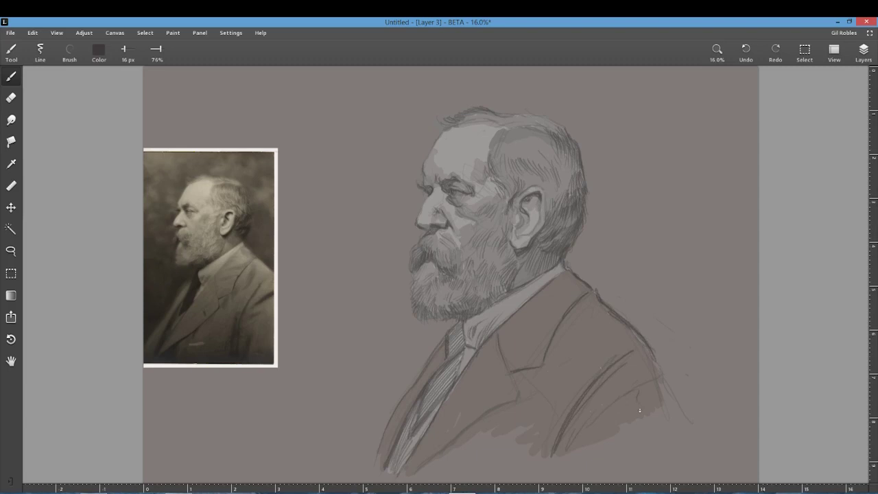
pyautogui.moveTo(496, 121)
pyautogui.mouseDown()
pyautogui.moveTo(540, 118)
pyautogui.moveTo(568, 133)
pyautogui.mouseUp()
# Step: Sample the light grey from the forehead, raise the brush opacity to 100%, and paint light strokes on the face and hair
pyautogui.click(11, 163)
pyautogui.click(463, 140)
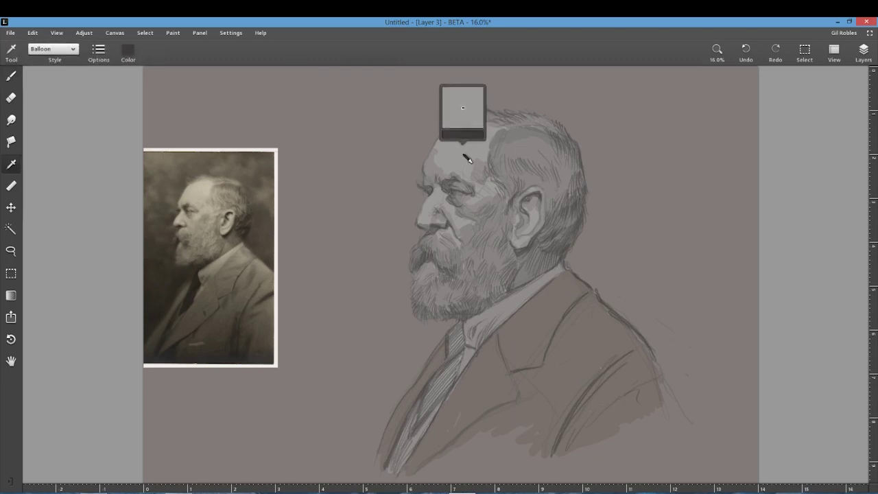
pyautogui.click(11, 76)
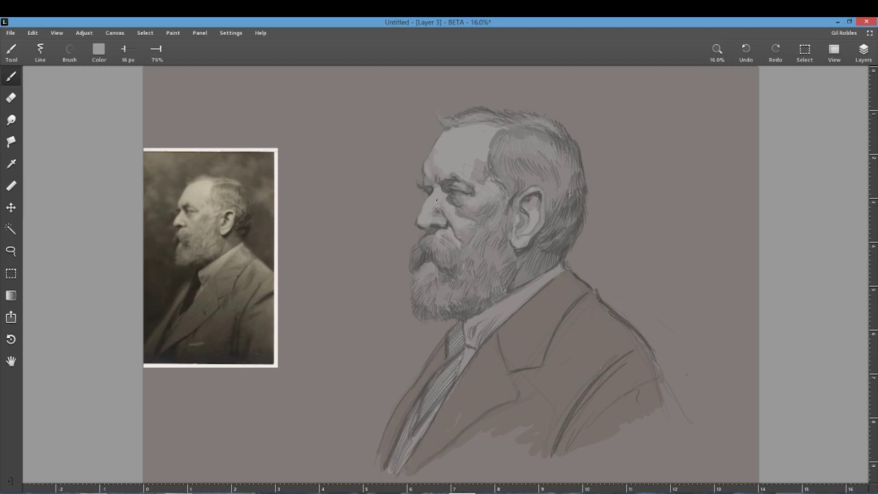
pyautogui.moveTo(433, 208); pyautogui.dragTo(438, 212)
pyautogui.moveTo(157, 49); pyautogui.dragTo(184, 49)
pyautogui.click(99, 49)
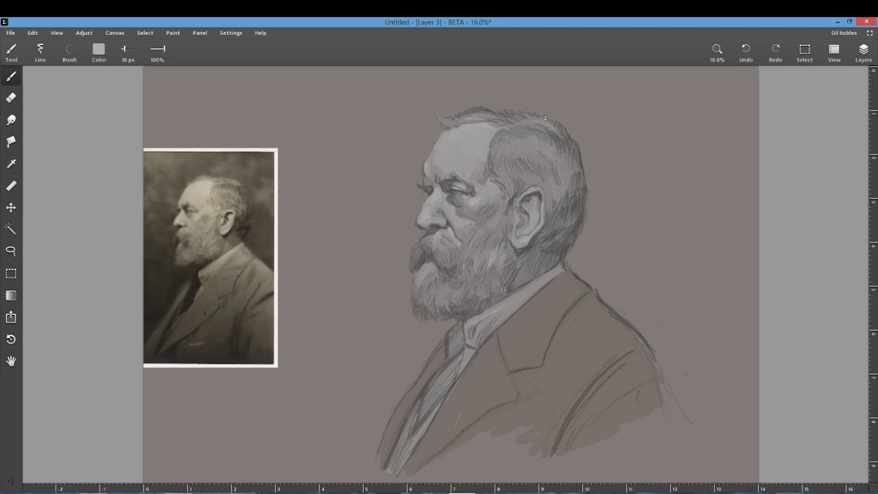
# Step: Pick a near-black colour and darken the shadow under the moustache, the tie knot and the tie
pyautogui.click(99, 49)
pyautogui.moveTo(80, 123); pyautogui.dragTo(80, 158)
pyautogui.click(423, 248)
pyautogui.moveTo(450, 332)
pyautogui.mouseDown()
pyautogui.moveTo(454, 358)
pyautogui.moveTo(458, 349)
pyautogui.mouseUp()
pyautogui.moveTo(442, 378)
pyautogui.mouseDown()
pyautogui.moveTo(450, 358)
pyautogui.moveTo(427, 390)
pyautogui.moveTo(456, 354)
pyautogui.moveTo(424, 397)
pyautogui.moveTo(456, 364)
pyautogui.moveTo(417, 429)
pyautogui.moveTo(456, 358)
pyautogui.moveTo(441, 378)
pyautogui.moveTo(444, 368)
pyautogui.moveTo(434, 400)
pyautogui.moveTo(456, 373)
pyautogui.mouseUp()
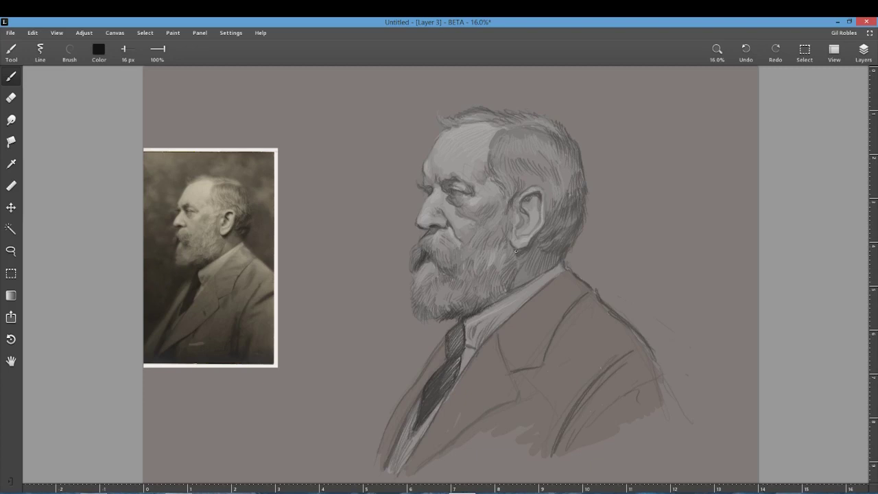
# Step: Accent the ear's shadows and hatch near-black strokes into the hair behind the ear and up the back of the head
pyautogui.moveTo(532, 243); pyautogui.dragTo(540, 232)
pyautogui.moveTo(547, 213); pyautogui.dragTo(559, 221)
pyautogui.moveTo(560, 188)
pyautogui.mouseDown()
pyautogui.moveTo(562, 217)
pyautogui.moveTo(580, 203)
pyautogui.moveTo(578, 173)
pyautogui.moveTo(586, 197)
pyautogui.moveTo(575, 211)
pyautogui.moveTo(586, 206)
pyautogui.moveTo(581, 183)
pyautogui.moveTo(569, 217)
pyautogui.moveTo(580, 224)
pyautogui.moveTo(586, 209)
pyautogui.moveTo(577, 235)
pyautogui.moveTo(541, 240)
pyautogui.moveTo(572, 227)
pyautogui.moveTo(565, 244)
pyautogui.moveTo(582, 223)
pyautogui.moveTo(573, 244)
pyautogui.moveTo(561, 228)
pyautogui.moveTo(563, 258)
pyautogui.mouseUp()
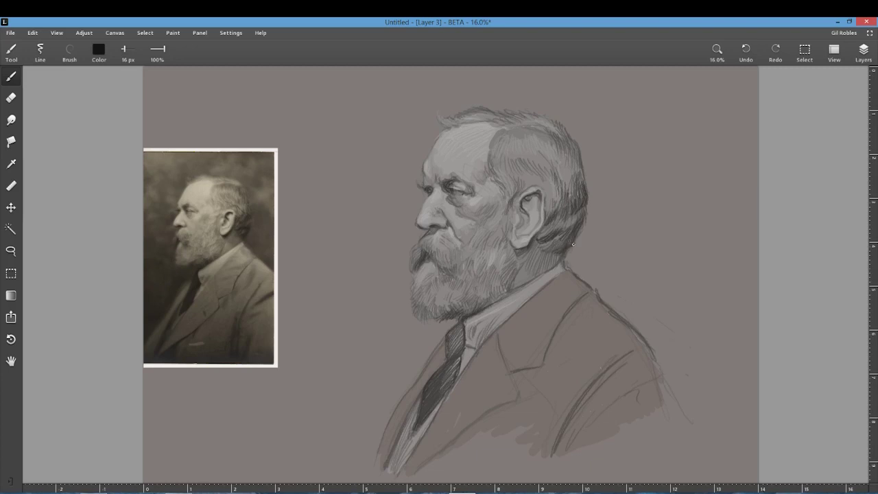
pyautogui.moveTo(584, 218)
pyautogui.mouseDown()
pyautogui.moveTo(573, 246)
pyautogui.moveTo(581, 222)
pyautogui.mouseUp()
pyautogui.moveTo(559, 141); pyautogui.dragTo(563, 161)
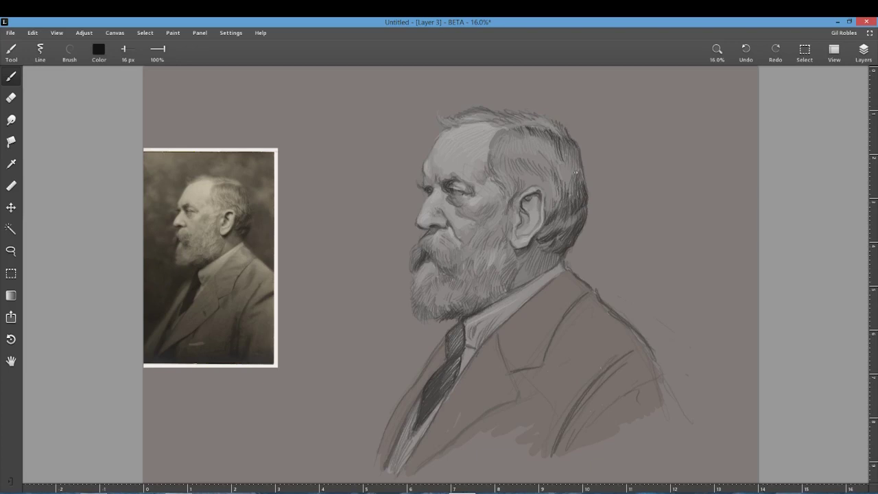
pyautogui.moveTo(572, 149); pyautogui.dragTo(576, 186)
pyautogui.moveTo(581, 151)
pyautogui.mouseDown()
pyautogui.moveTo(563, 175)
pyautogui.moveTo(563, 140)
pyautogui.moveTo(569, 159)
pyautogui.moveTo(557, 172)
pyautogui.moveTo(541, 170)
pyautogui.moveTo(561, 201)
pyautogui.mouseUp()
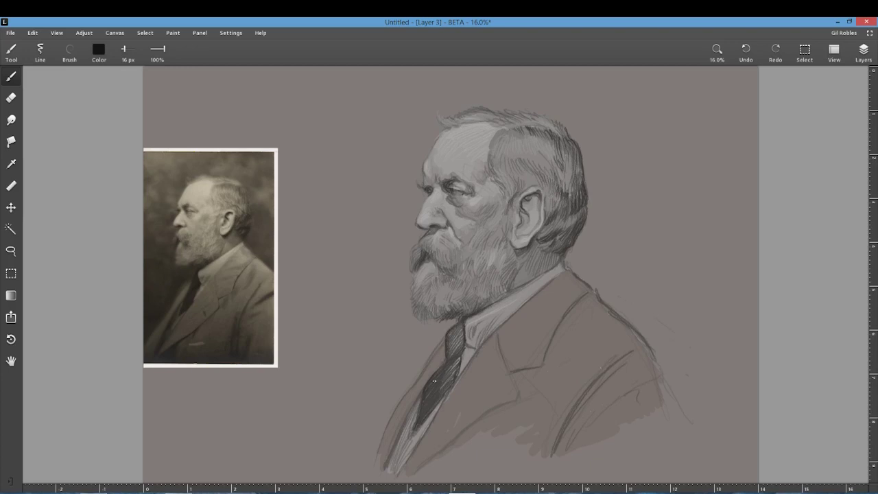
# Step: Deepen the tie, the neck shadow above the collar, and the underside of the beard from jaw to chin
pyautogui.moveTo(434, 381)
pyautogui.mouseDown()
pyautogui.moveTo(446, 362)
pyautogui.moveTo(429, 367)
pyautogui.mouseUp()
pyautogui.moveTo(517, 287); pyautogui.dragTo(539, 274)
pyautogui.moveTo(473, 289)
pyautogui.mouseDown()
pyautogui.moveTo(486, 305)
pyautogui.moveTo(506, 288)
pyautogui.mouseUp()
pyautogui.moveTo(420, 316); pyautogui.dragTo(459, 318)
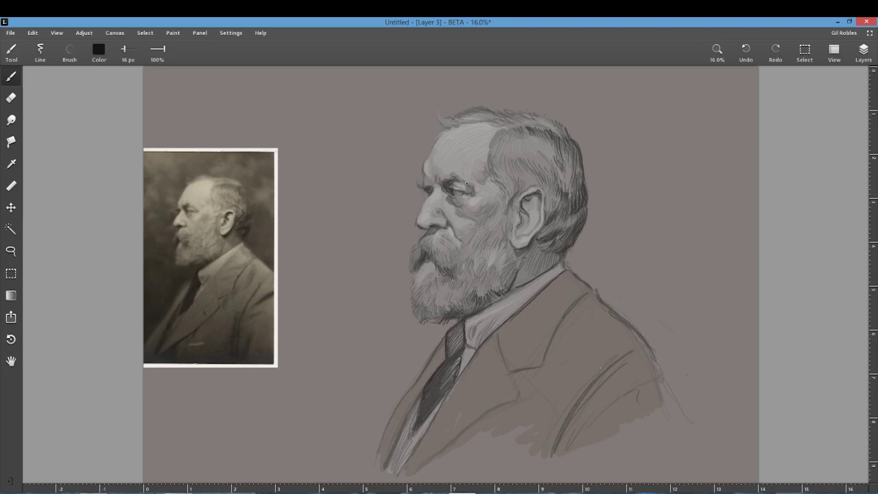
pyautogui.moveTo(480, 312); pyautogui.dragTo(520, 287)
# Step: Reinforce the lower lapel edge, the lapel notch, and the coat edges beside the shirt front with near-black lines
pyautogui.moveTo(419, 465); pyautogui.dragTo(512, 402)
pyautogui.moveTo(499, 347); pyautogui.dragTo(525, 387)
pyautogui.moveTo(438, 407); pyautogui.dragTo(390, 472)
pyautogui.moveTo(404, 419); pyautogui.dragTo(386, 474)
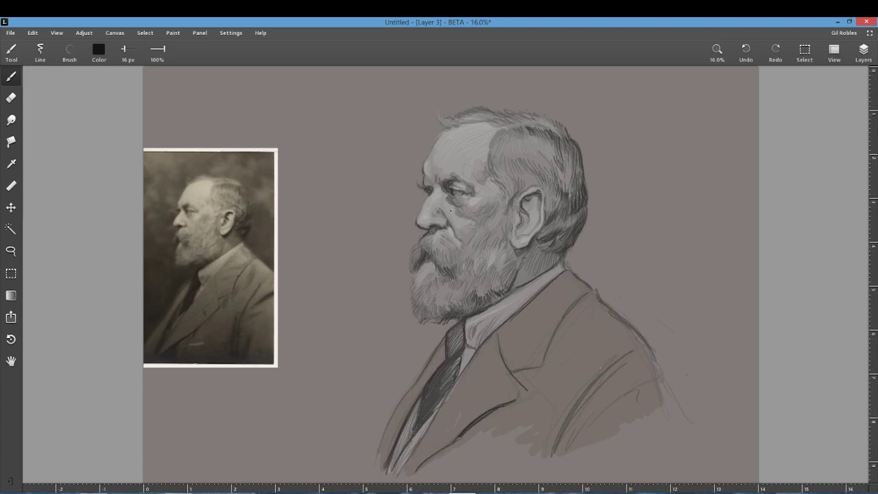
# Step: Add near-black hair strokes to the back of the head, the sideburn below the ear, and the front of the beard
pyautogui.moveTo(565, 160)
pyautogui.mouseDown()
pyautogui.moveTo(580, 164)
pyautogui.moveTo(586, 206)
pyautogui.mouseUp()
pyautogui.moveTo(511, 243)
pyautogui.mouseDown()
pyautogui.moveTo(517, 249)
pyautogui.moveTo(504, 241)
pyautogui.moveTo(507, 264)
pyautogui.mouseUp()
pyautogui.moveTo(414, 298); pyautogui.dragTo(422, 319)
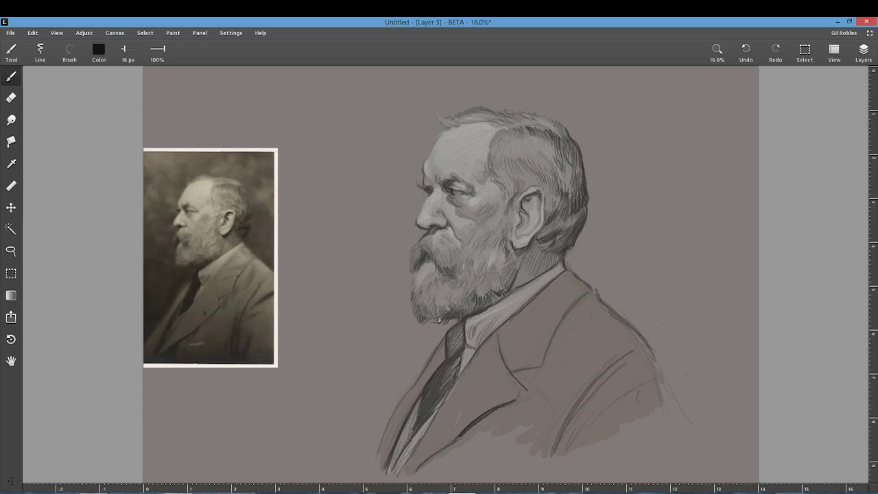
# Step: Strengthen the collar seam, shoulder edge, sleeve fold and lower lapel fold with near-black lines, and darken the tie and its knot
pyautogui.moveTo(548, 360)
pyautogui.mouseDown()
pyautogui.moveTo(552, 338)
pyautogui.moveTo(595, 291)
pyautogui.moveTo(656, 363)
pyautogui.mouseUp()
pyautogui.moveTo(579, 277); pyautogui.dragTo(596, 295)
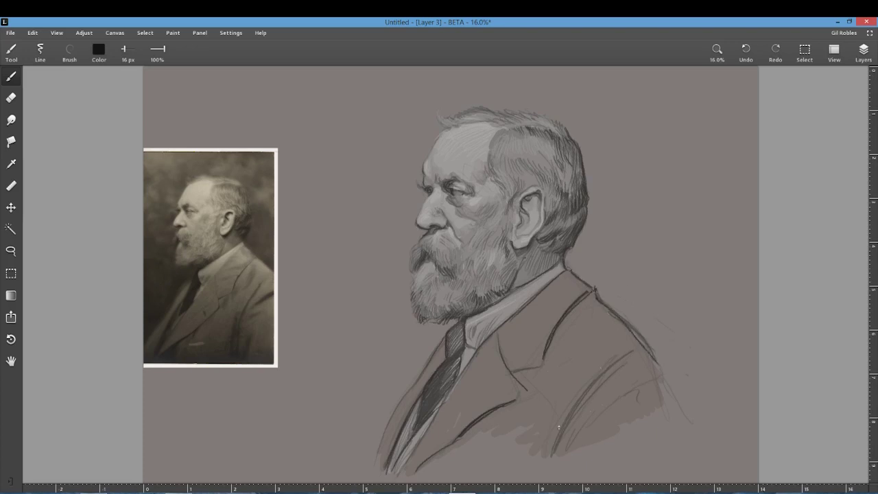
pyautogui.moveTo(546, 458); pyautogui.dragTo(616, 365)
pyautogui.moveTo(459, 468); pyautogui.dragTo(493, 414)
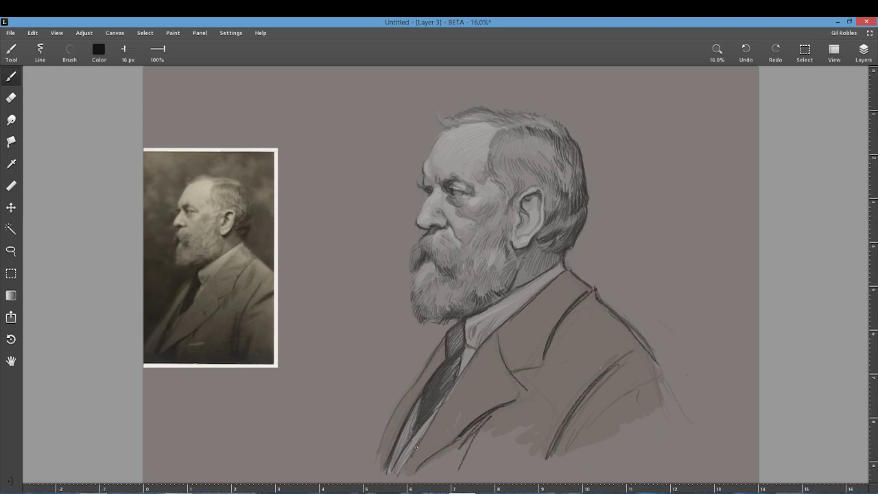
pyautogui.moveTo(416, 447)
pyautogui.mouseDown()
pyautogui.moveTo(449, 391)
pyautogui.moveTo(423, 387)
pyautogui.mouseUp()
pyautogui.moveTo(454, 327); pyautogui.dragTo(451, 352)
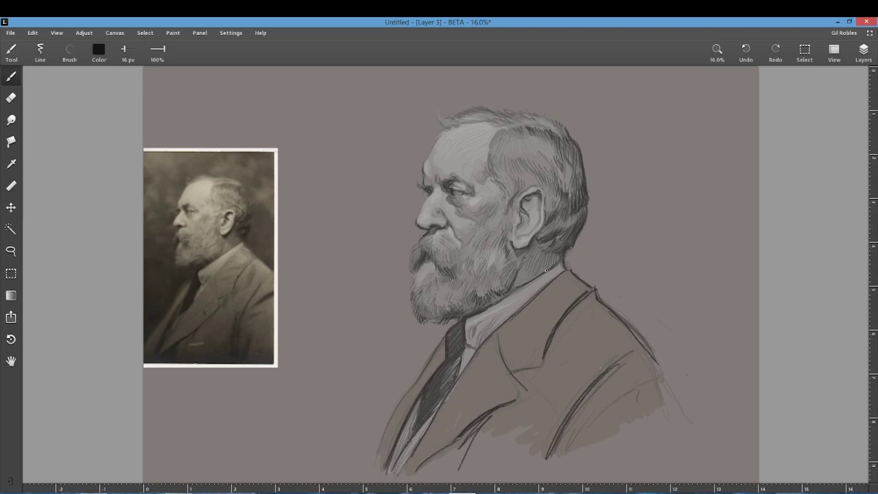
# Step: Merge Layer 3 down into Layer 1
pyautogui.click(867, 54)
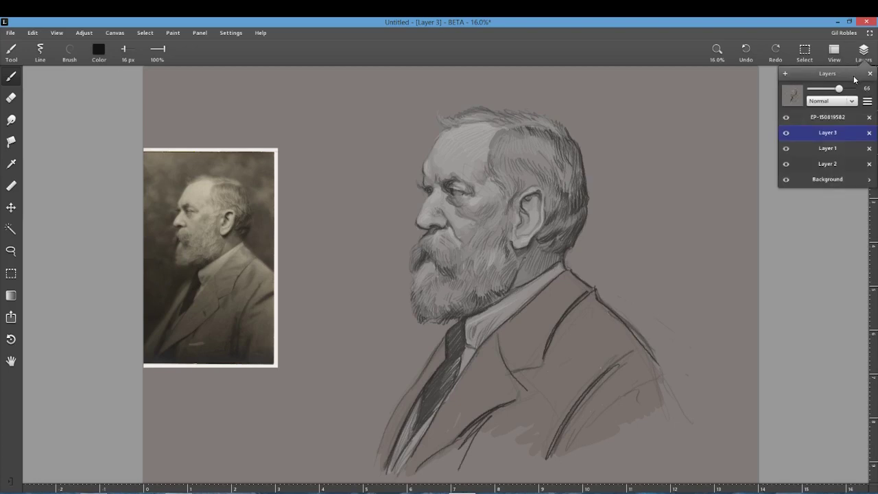
pyautogui.click(867, 101)
pyautogui.click(840, 100)
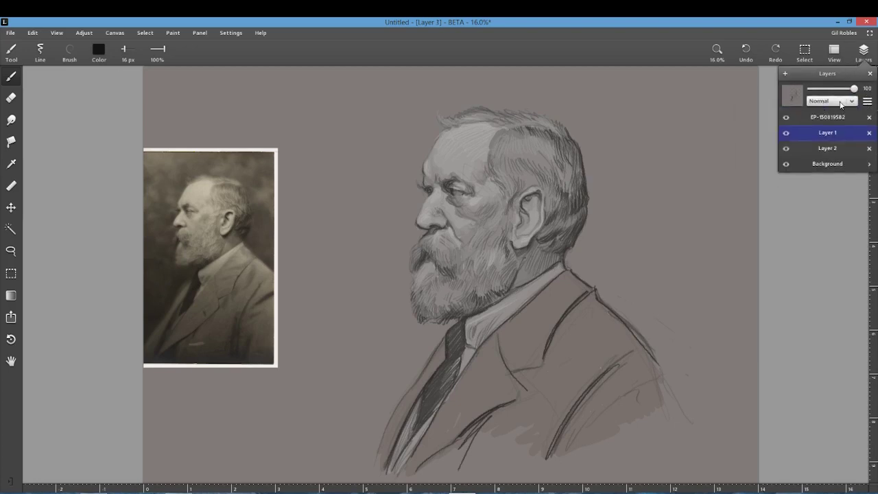
pyautogui.click(863, 50)
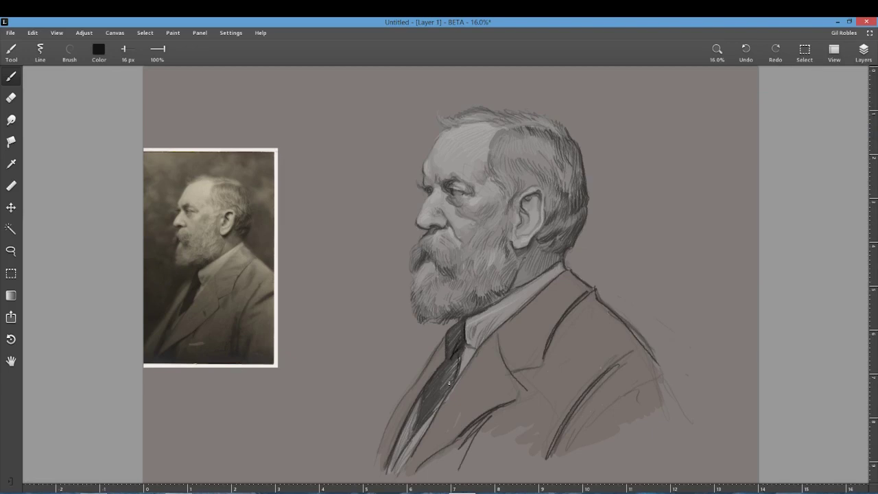
# Step: Add near-black strokes to the tie and the back of the head, and set the color to dark gray
pyautogui.moveTo(421, 401); pyautogui.dragTo(432, 375)
pyautogui.moveTo(573, 141); pyautogui.dragTo(583, 168)
pyautogui.click(99, 48)
pyautogui.click(81, 148)
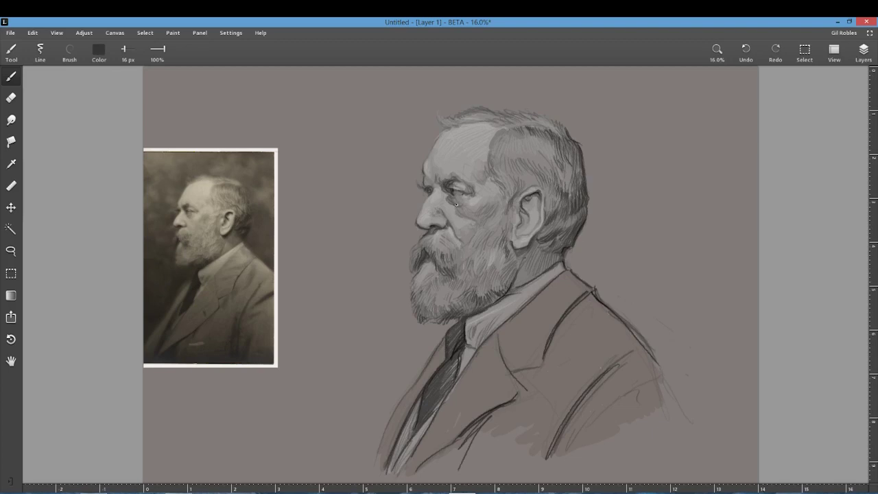
# Step: Pick a light gray and add highlight strokes around the eye, under-eye area and forehead
pyautogui.click(98, 48)
pyautogui.moveTo(82, 149); pyautogui.dragTo(80, 114)
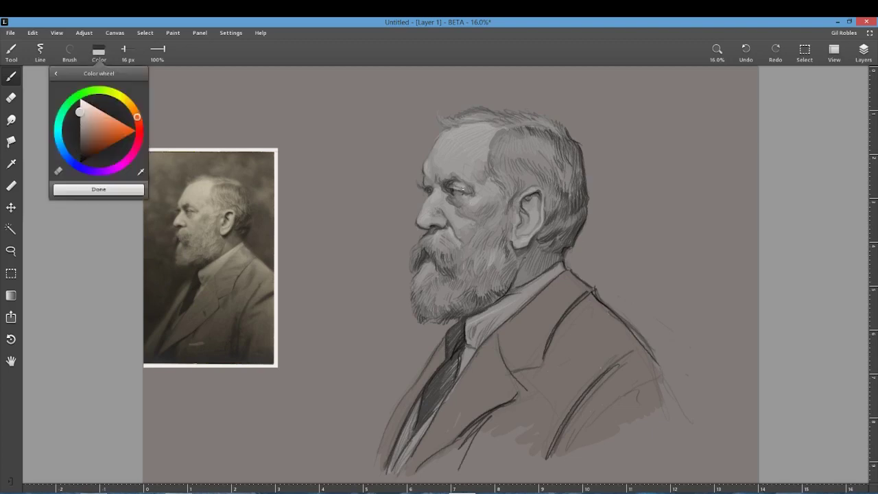
pyautogui.click(464, 194)
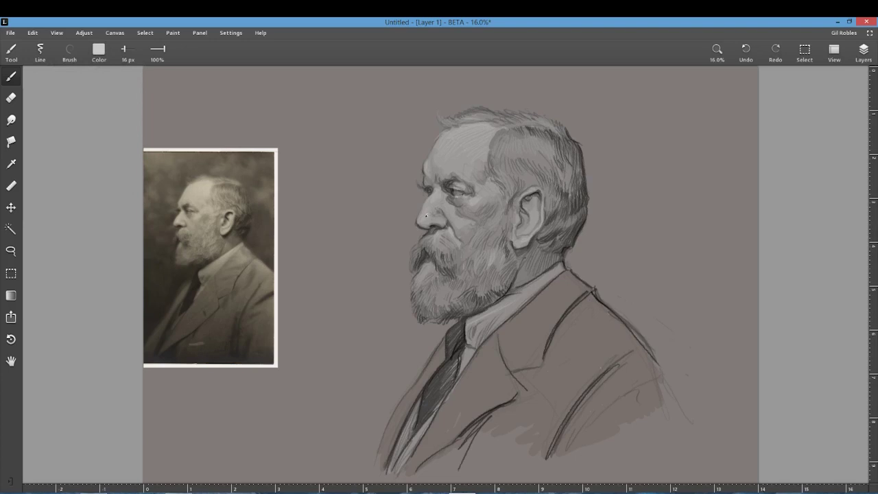
pyautogui.moveTo(468, 196); pyautogui.dragTo(461, 199)
# Step: Set the color to a slightly darker light gray and hatch hair strokes over the temple and the top of the head
pyautogui.click(99, 49)
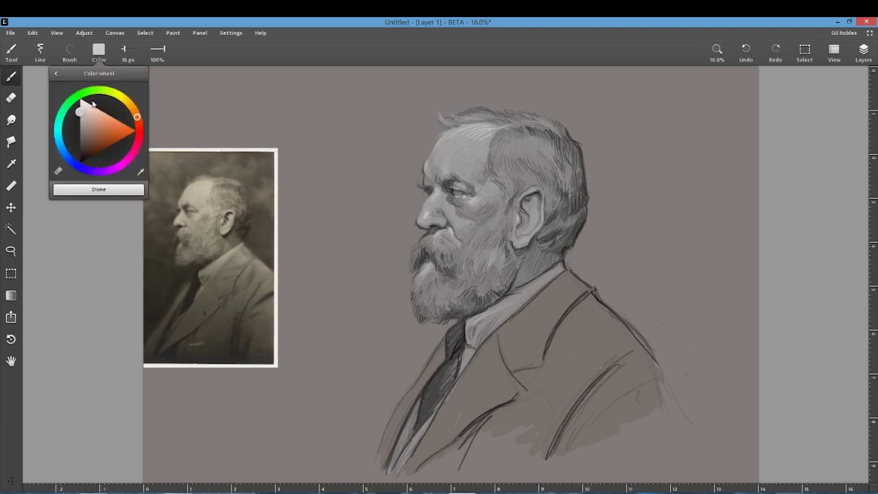
pyautogui.click(99, 189)
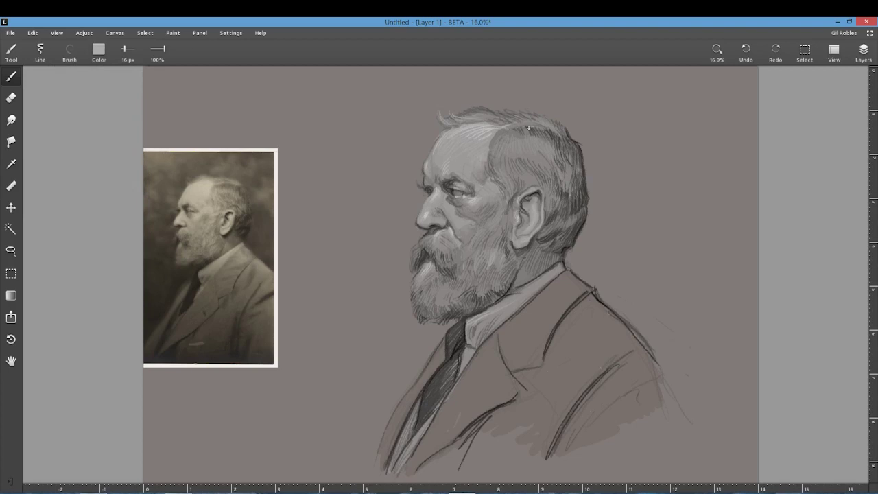
pyautogui.moveTo(506, 130); pyautogui.dragTo(496, 159)
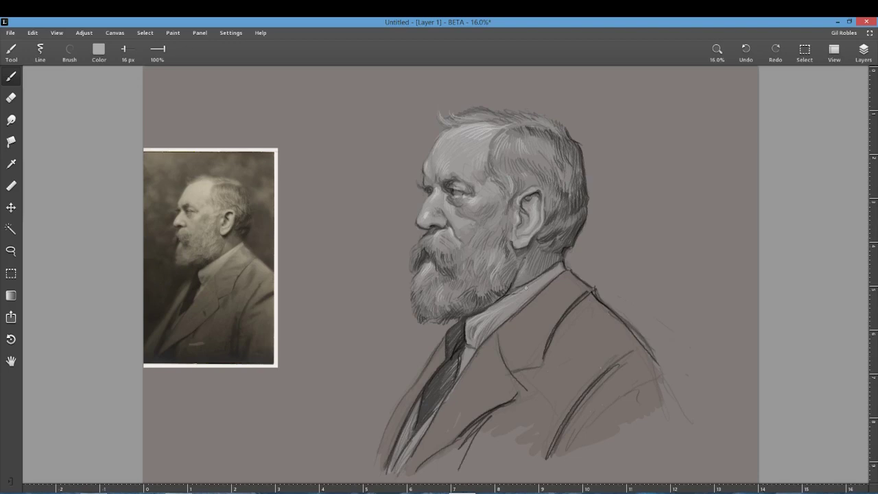
# Step: Pick a near-black and deepen the hair behind the ear, the back of the head, the tie and the coat edge beside the shirt
pyautogui.click(98, 49)
pyautogui.moveTo(85, 132); pyautogui.dragTo(82, 153)
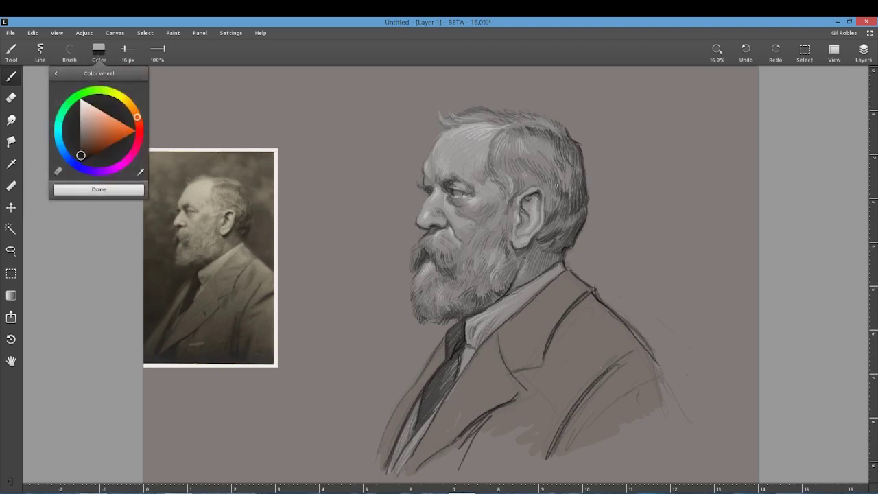
pyautogui.click(538, 237)
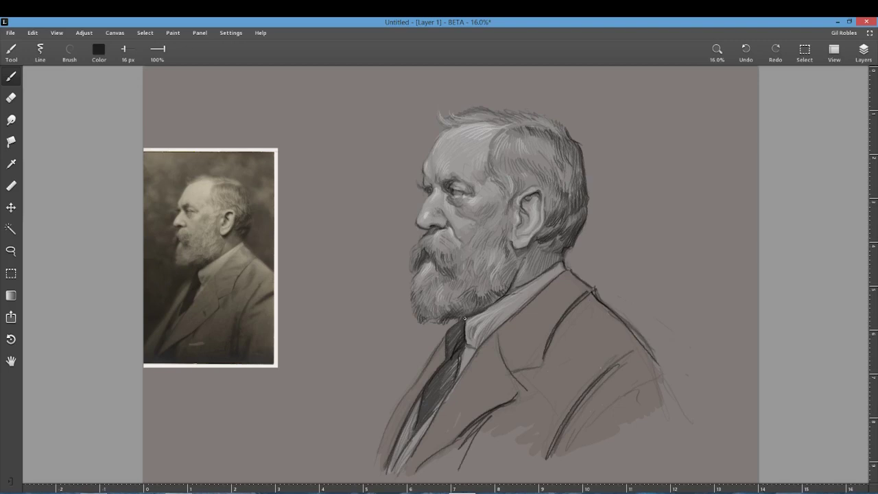
pyautogui.moveTo(449, 355); pyautogui.dragTo(447, 329)
pyautogui.moveTo(431, 380)
pyautogui.mouseDown()
pyautogui.moveTo(418, 414)
pyautogui.moveTo(446, 384)
pyautogui.moveTo(418, 426)
pyautogui.moveTo(452, 389)
pyautogui.mouseUp()
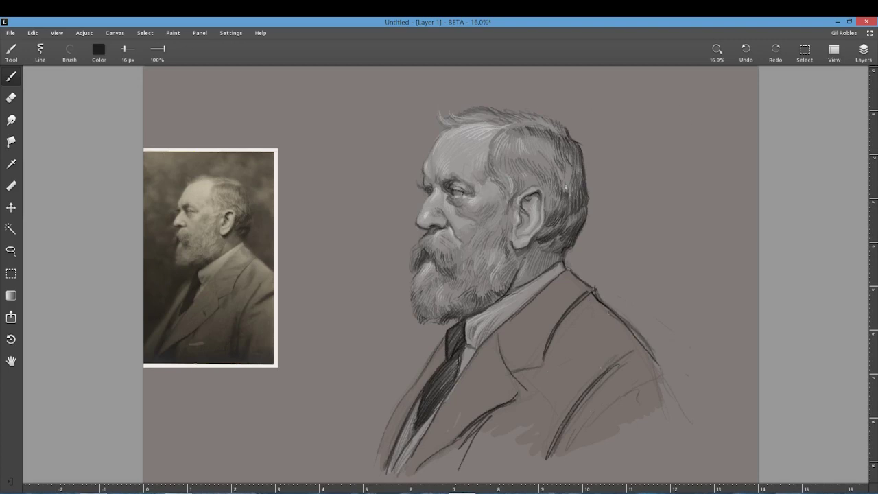
pyautogui.moveTo(585, 201); pyautogui.dragTo(588, 186)
pyautogui.moveTo(421, 395); pyautogui.dragTo(398, 455)
# Step: Merge Layer 1 into Layer 2 and add a new layer between Layer 2 and the Background
pyautogui.click(862, 50)
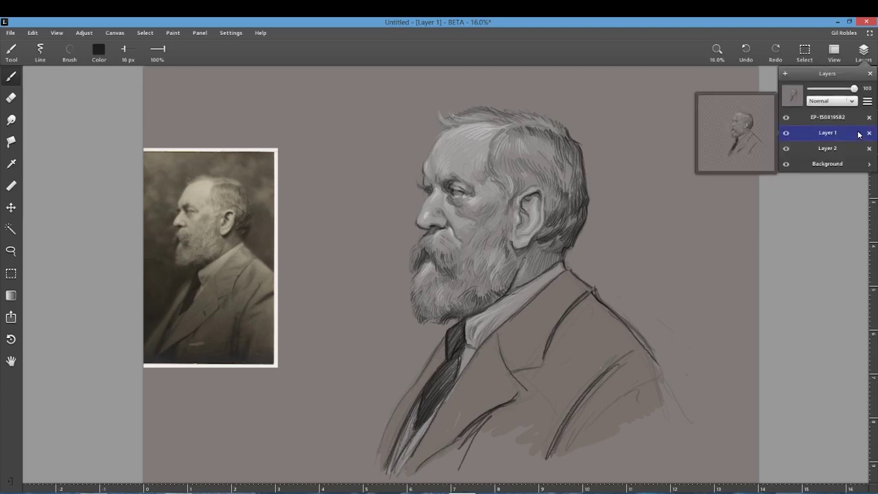
pyautogui.click(873, 135)
pyautogui.click(730, 100)
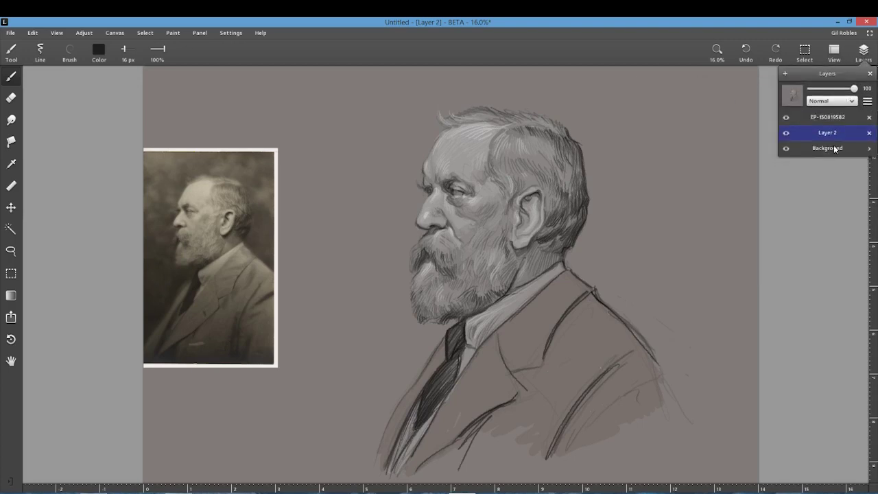
pyautogui.click(785, 73)
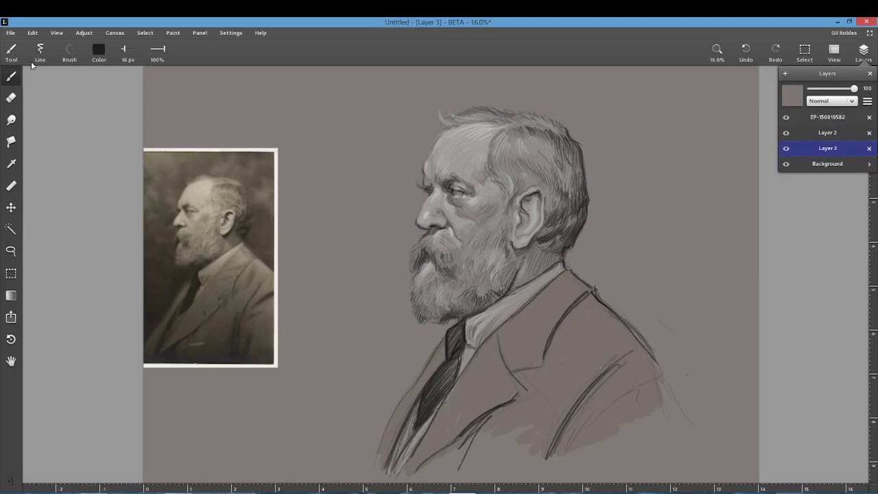
# Step: Paint dark brown background around the head's outline and down to both shoulders with the Marker brush at 97 px
pyautogui.click(99, 51)
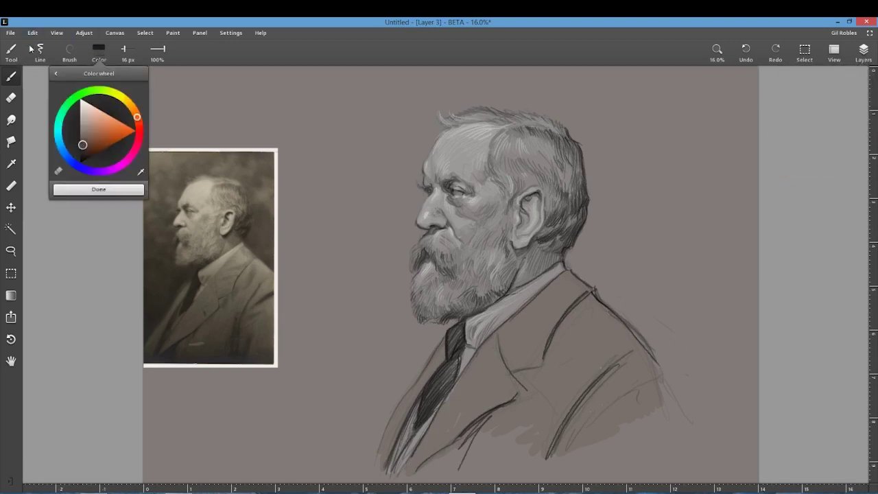
pyautogui.click(64, 56)
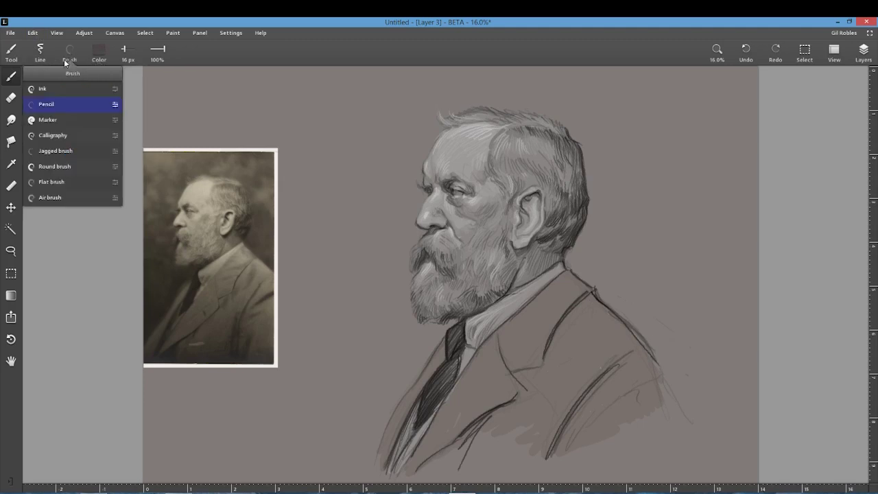
pyautogui.click(47, 118)
pyautogui.moveTo(430, 125)
pyautogui.mouseDown()
pyautogui.moveTo(414, 180)
pyautogui.moveTo(422, 195)
pyautogui.moveTo(413, 224)
pyautogui.moveTo(422, 233)
pyautogui.moveTo(408, 253)
pyautogui.moveTo(407, 294)
pyautogui.moveTo(422, 328)
pyautogui.moveTo(452, 321)
pyautogui.moveTo(382, 420)
pyautogui.moveTo(390, 361)
pyautogui.moveTo(409, 365)
pyautogui.moveTo(413, 334)
pyautogui.moveTo(430, 355)
pyautogui.mouseUp()
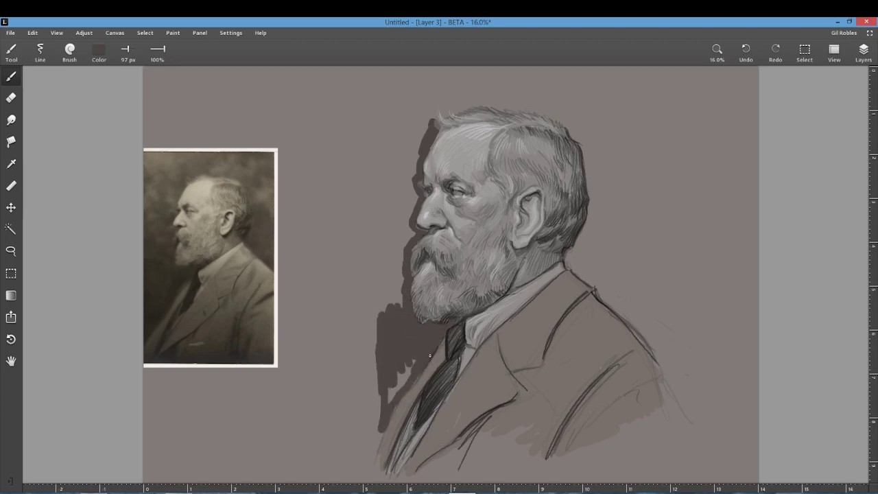
pyautogui.moveTo(388, 409); pyautogui.dragTo(399, 386)
pyautogui.moveTo(406, 172)
pyautogui.mouseDown()
pyautogui.moveTo(432, 103)
pyautogui.moveTo(436, 118)
pyautogui.moveTo(442, 104)
pyautogui.moveTo(454, 109)
pyautogui.moveTo(491, 80)
pyautogui.moveTo(475, 107)
pyautogui.moveTo(550, 105)
pyautogui.moveTo(535, 107)
pyautogui.moveTo(587, 145)
pyautogui.moveTo(593, 201)
pyautogui.moveTo(591, 195)
pyautogui.moveTo(590, 222)
pyautogui.moveTo(568, 265)
pyautogui.moveTo(657, 359)
pyautogui.moveTo(629, 261)
pyautogui.moveTo(608, 258)
pyautogui.moveTo(596, 227)
pyautogui.moveTo(578, 255)
pyautogui.moveTo(606, 285)
pyautogui.moveTo(602, 271)
pyautogui.moveTo(615, 278)
pyautogui.moveTo(643, 325)
pyautogui.mouseUp()
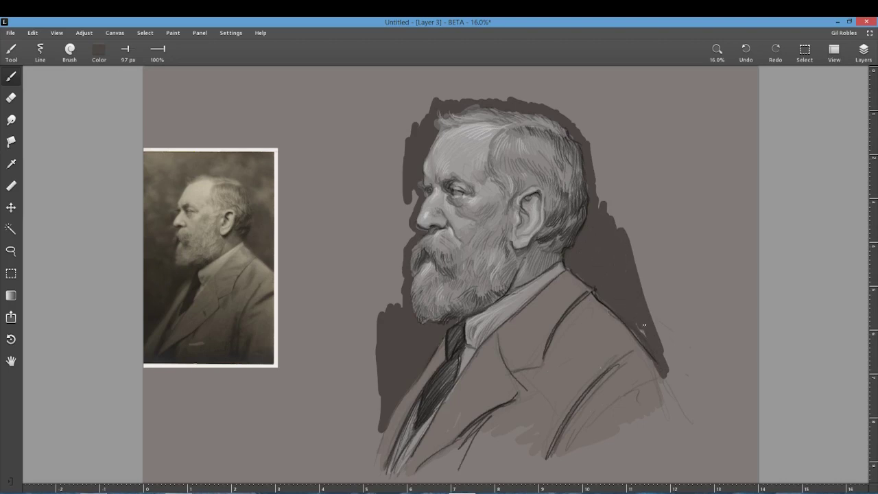
pyautogui.moveTo(398, 193)
pyautogui.mouseDown()
pyautogui.moveTo(409, 218)
pyautogui.moveTo(394, 302)
pyautogui.moveTo(375, 303)
pyautogui.moveTo(379, 168)
pyautogui.moveTo(398, 162)
pyautogui.moveTo(405, 118)
pyautogui.moveTo(387, 141)
pyautogui.mouseUp()
# Step: Enlarge the Marker to 119 px and fill a rough rectangular dark background in front of, above and behind the head
pyautogui.press(']')
pyautogui.moveTo(436, 86)
pyautogui.mouseDown()
pyautogui.moveTo(362, 123)
pyautogui.moveTo(385, 165)
pyautogui.moveTo(358, 209)
pyautogui.mouseUp()
pyautogui.moveTo(375, 256)
pyautogui.mouseDown()
pyautogui.moveTo(381, 351)
pyautogui.moveTo(372, 286)
pyautogui.moveTo(349, 249)
pyautogui.moveTo(360, 100)
pyautogui.moveTo(377, 89)
pyautogui.moveTo(501, 96)
pyautogui.moveTo(471, 84)
pyautogui.moveTo(606, 101)
pyautogui.moveTo(521, 104)
pyautogui.mouseUp()
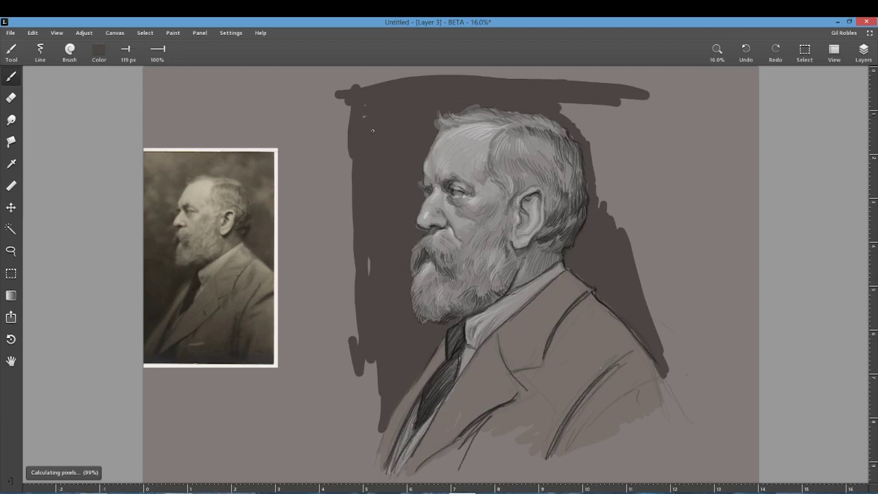
pyautogui.moveTo(352, 137); pyautogui.dragTo(370, 404)
pyautogui.moveTo(569, 106)
pyautogui.mouseDown()
pyautogui.moveTo(585, 152)
pyautogui.moveTo(595, 110)
pyautogui.moveTo(563, 91)
pyautogui.moveTo(590, 91)
pyautogui.moveTo(621, 119)
pyautogui.moveTo(635, 221)
pyautogui.moveTo(657, 201)
pyautogui.moveTo(656, 288)
pyautogui.moveTo(617, 97)
pyautogui.moveTo(669, 85)
pyautogui.moveTo(656, 96)
pyautogui.moveTo(655, 273)
pyautogui.moveTo(672, 340)
pyautogui.moveTo(675, 291)
pyautogui.moveTo(659, 309)
pyautogui.moveTo(631, 247)
pyautogui.moveTo(642, 103)
pyautogui.mouseUp()
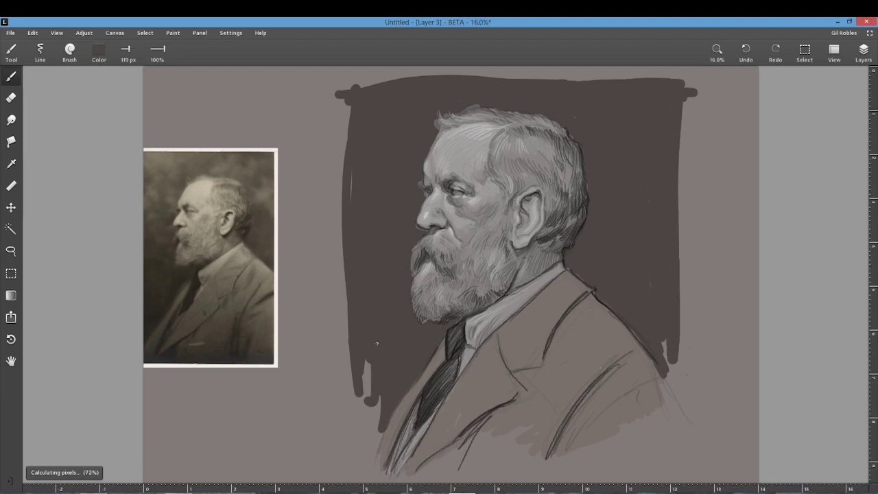
# Step: Extend the dark background downward beside the chest and back shoulder, and widen its two vertical edges
pyautogui.moveTo(366, 360); pyautogui.dragTo(374, 420)
pyautogui.moveTo(350, 302); pyautogui.dragTo(370, 349)
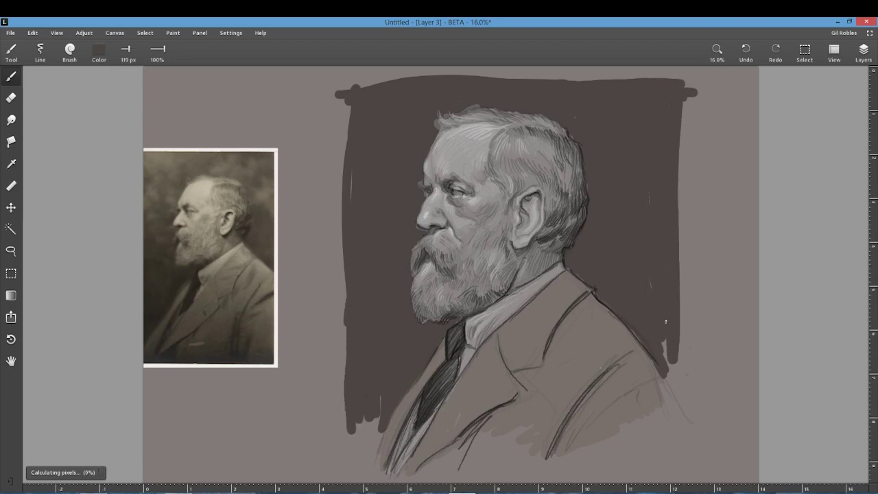
pyautogui.moveTo(675, 340); pyautogui.dragTo(664, 402)
pyautogui.moveTo(693, 79)
pyautogui.mouseDown()
pyautogui.moveTo(682, 375)
pyautogui.moveTo(673, 178)
pyautogui.mouseUp()
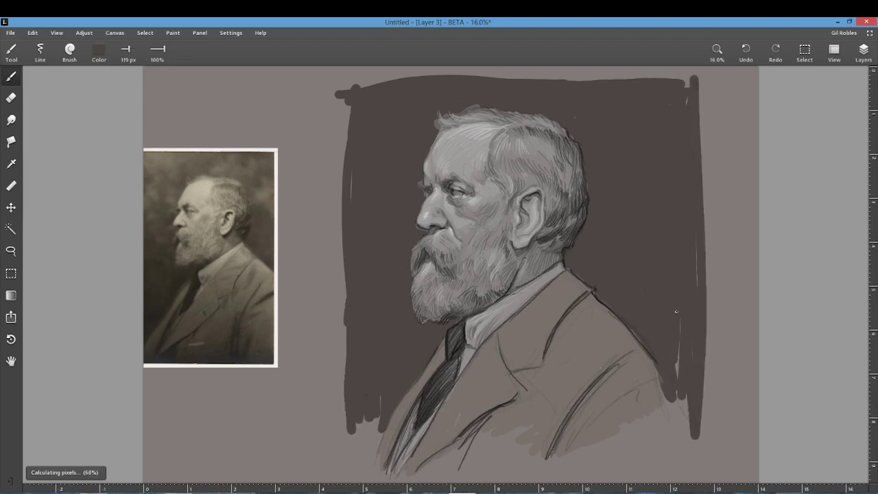
pyautogui.moveTo(351, 200)
pyautogui.mouseDown()
pyautogui.moveTo(349, 172)
pyautogui.moveTo(333, 268)
pyautogui.moveTo(342, 349)
pyautogui.mouseUp()
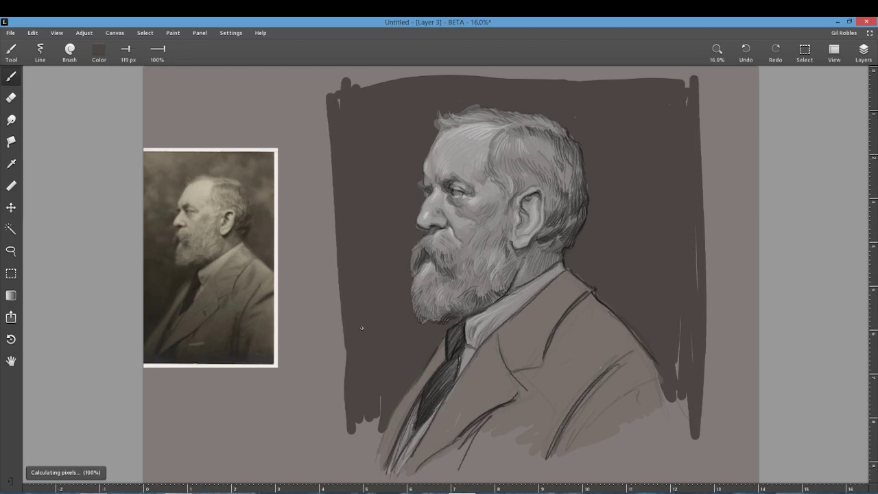
# Step: Hatch near-black vertical strokes over the background in front of the face and chest with the Pencil brush at 30 px
pyautogui.click(99, 50)
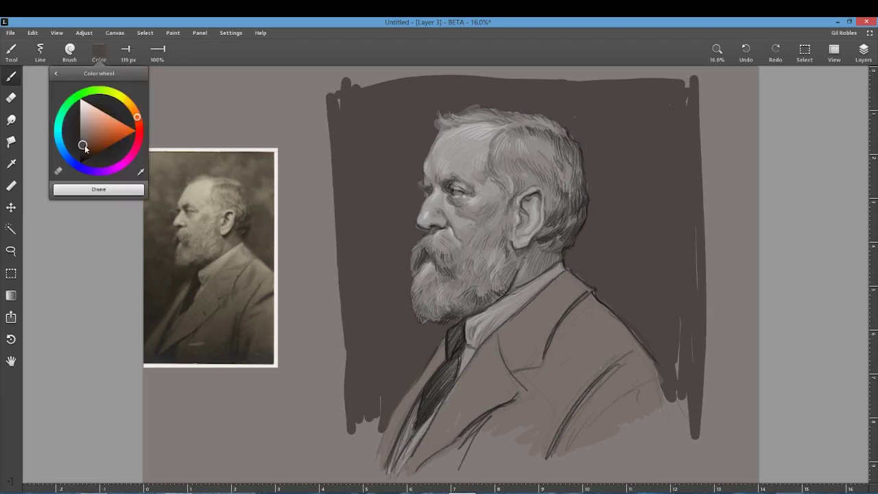
pyautogui.click(85, 149)
pyautogui.click(69, 51)
pyautogui.click(42, 88)
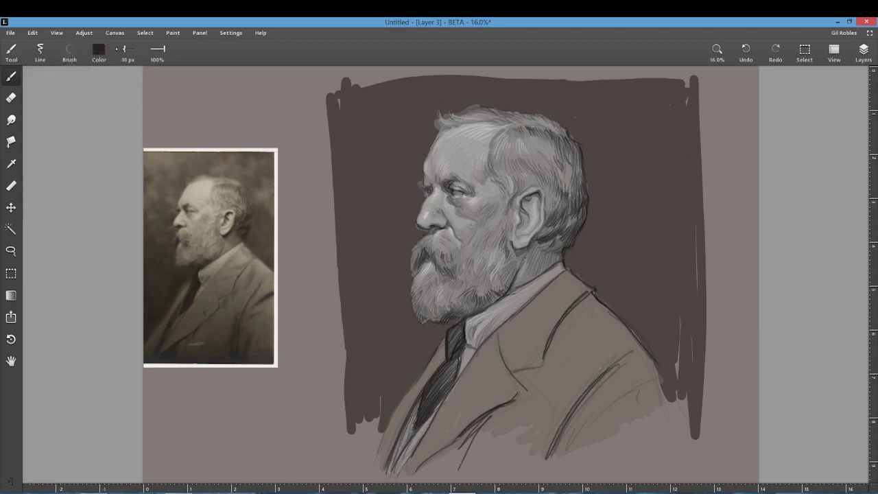
pyautogui.moveTo(345, 137)
pyautogui.mouseDown()
pyautogui.moveTo(380, 123)
pyautogui.moveTo(355, 265)
pyautogui.moveTo(356, 257)
pyautogui.moveTo(372, 300)
pyautogui.moveTo(387, 307)
pyautogui.moveTo(412, 248)
pyautogui.moveTo(403, 261)
pyautogui.moveTo(408, 340)
pyautogui.moveTo(376, 300)
pyautogui.moveTo(362, 317)
pyautogui.moveTo(342, 282)
pyautogui.moveTo(359, 388)
pyautogui.moveTo(380, 335)
pyautogui.moveTo(405, 376)
pyautogui.moveTo(415, 359)
pyautogui.moveTo(407, 312)
pyautogui.moveTo(419, 339)
pyautogui.moveTo(380, 316)
pyautogui.moveTo(392, 336)
pyautogui.moveTo(421, 333)
pyautogui.moveTo(413, 307)
pyautogui.moveTo(425, 334)
pyautogui.moveTo(453, 322)
pyautogui.moveTo(437, 345)
pyautogui.moveTo(371, 364)
pyautogui.mouseUp()
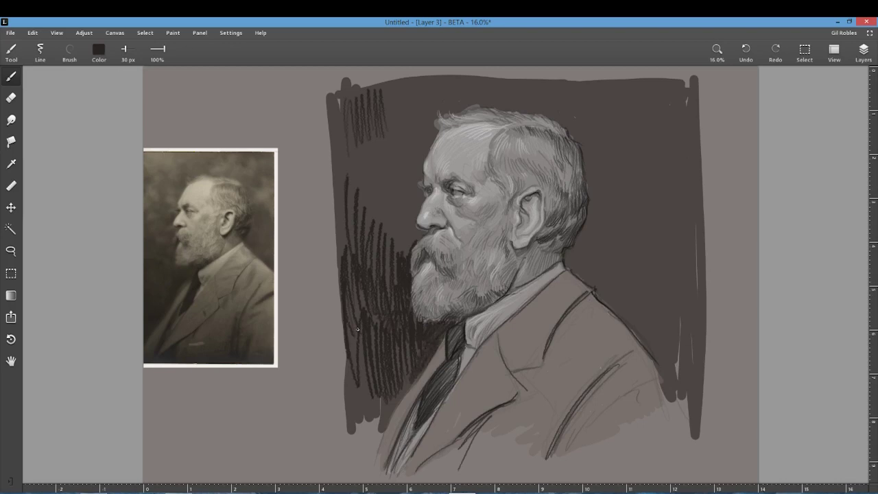
pyautogui.moveTo(357, 330)
pyautogui.mouseDown()
pyautogui.moveTo(347, 359)
pyautogui.moveTo(358, 361)
pyautogui.moveTo(370, 417)
pyautogui.moveTo(385, 392)
pyautogui.moveTo(393, 406)
pyautogui.moveTo(379, 408)
pyautogui.moveTo(349, 338)
pyautogui.moveTo(339, 183)
pyautogui.moveTo(352, 189)
pyautogui.moveTo(375, 267)
pyautogui.moveTo(365, 305)
pyautogui.moveTo(344, 265)
pyautogui.moveTo(340, 305)
pyautogui.moveTo(378, 232)
pyautogui.moveTo(393, 256)
pyautogui.moveTo(399, 216)
pyautogui.moveTo(416, 236)
pyautogui.mouseUp()
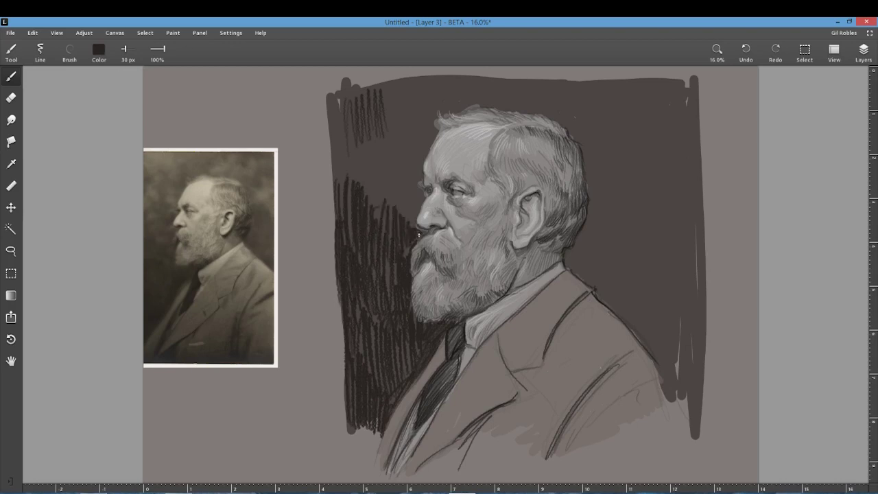
pyautogui.moveTo(416, 205)
pyautogui.mouseDown()
pyautogui.moveTo(414, 190)
pyautogui.moveTo(425, 203)
pyautogui.moveTo(416, 231)
pyautogui.moveTo(406, 252)
pyautogui.moveTo(389, 255)
pyautogui.mouseUp()
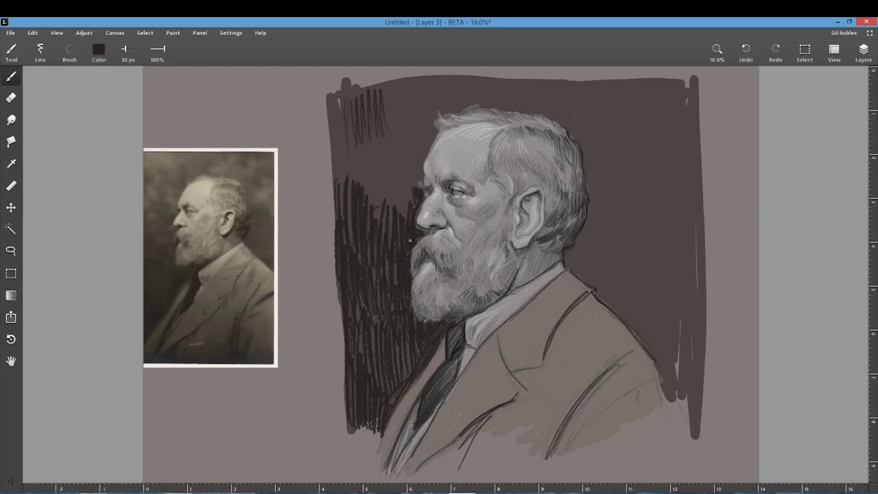
pyautogui.moveTo(335, 118)
pyautogui.mouseDown()
pyautogui.moveTo(346, 180)
pyautogui.moveTo(368, 197)
pyautogui.moveTo(408, 202)
pyautogui.moveTo(421, 164)
pyautogui.moveTo(389, 229)
pyautogui.mouseUp()
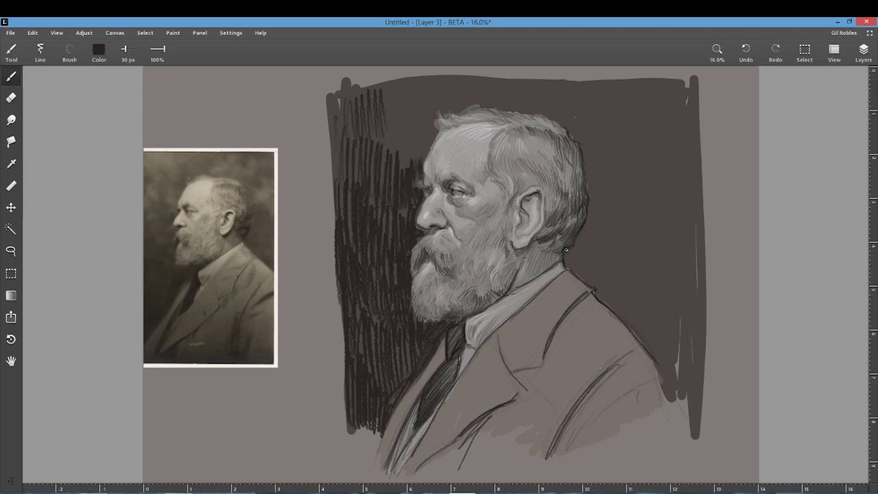
# Step: Hatch near-black strokes behind the head and shoulder, and cover the background's upper area with finer Pencil strokes at 18 px
pyautogui.moveTo(565, 248)
pyautogui.mouseDown()
pyautogui.moveTo(587, 275)
pyautogui.moveTo(573, 248)
pyautogui.moveTo(563, 252)
pyautogui.moveTo(588, 269)
pyautogui.moveTo(587, 258)
pyautogui.moveTo(573, 262)
pyautogui.moveTo(593, 294)
pyautogui.moveTo(596, 231)
pyautogui.moveTo(608, 301)
pyautogui.moveTo(618, 292)
pyautogui.moveTo(635, 327)
pyautogui.moveTo(664, 337)
pyautogui.moveTo(677, 279)
pyautogui.moveTo(618, 242)
pyautogui.moveTo(618, 264)
pyautogui.moveTo(641, 226)
pyautogui.moveTo(657, 238)
pyautogui.moveTo(673, 284)
pyautogui.moveTo(706, 312)
pyautogui.moveTo(695, 362)
pyautogui.moveTo(672, 319)
pyautogui.moveTo(644, 316)
pyautogui.moveTo(640, 338)
pyautogui.moveTo(671, 388)
pyautogui.moveTo(697, 315)
pyautogui.moveTo(700, 359)
pyautogui.moveTo(683, 280)
pyautogui.moveTo(592, 205)
pyautogui.moveTo(596, 225)
pyautogui.moveTo(624, 211)
pyautogui.moveTo(670, 253)
pyautogui.moveTo(689, 256)
pyautogui.moveTo(700, 225)
pyautogui.moveTo(664, 229)
pyautogui.moveTo(652, 200)
pyautogui.moveTo(692, 239)
pyautogui.mouseUp()
pyautogui.moveTo(125, 49); pyautogui.dragTo(127, 71)
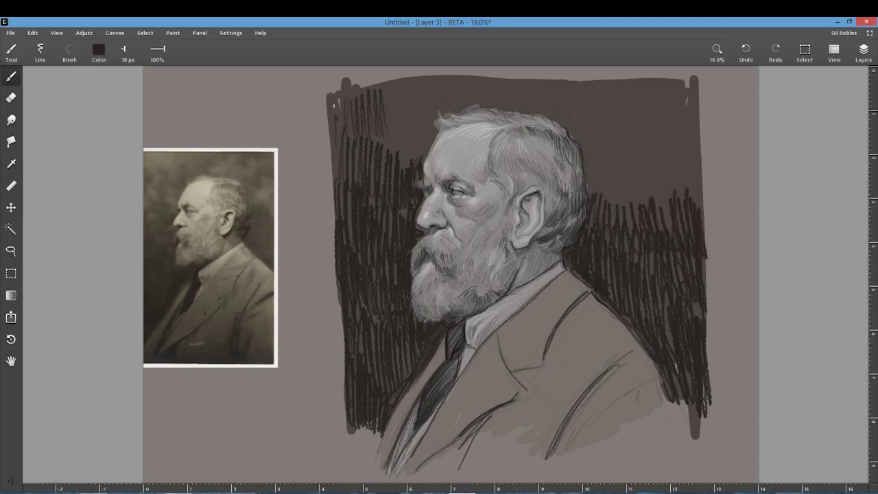
pyautogui.moveTo(334, 105)
pyautogui.mouseDown()
pyautogui.moveTo(353, 142)
pyautogui.moveTo(370, 129)
pyautogui.moveTo(372, 143)
pyautogui.moveTo(392, 142)
pyautogui.moveTo(405, 125)
pyautogui.moveTo(399, 166)
pyautogui.moveTo(433, 138)
pyautogui.mouseUp()
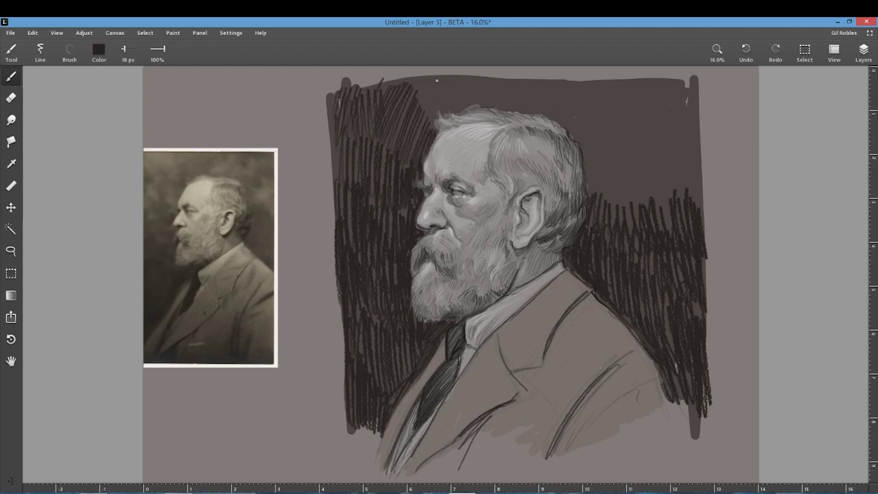
pyautogui.moveTo(436, 81)
pyautogui.mouseDown()
pyautogui.moveTo(431, 89)
pyautogui.moveTo(456, 110)
pyautogui.moveTo(467, 82)
pyautogui.moveTo(476, 98)
pyautogui.mouseUp()
pyautogui.moveTo(411, 89)
pyautogui.mouseDown()
pyautogui.moveTo(524, 86)
pyautogui.moveTo(483, 100)
pyautogui.moveTo(549, 110)
pyautogui.moveTo(524, 109)
pyautogui.moveTo(528, 92)
pyautogui.moveTo(544, 90)
pyautogui.moveTo(578, 116)
pyautogui.moveTo(571, 134)
pyautogui.moveTo(569, 112)
pyautogui.moveTo(595, 158)
pyautogui.moveTo(583, 114)
pyautogui.moveTo(600, 142)
pyautogui.moveTo(603, 101)
pyautogui.moveTo(588, 155)
pyautogui.moveTo(589, 145)
pyautogui.moveTo(610, 154)
pyautogui.moveTo(621, 202)
pyautogui.moveTo(638, 212)
pyautogui.moveTo(627, 138)
pyautogui.moveTo(613, 130)
pyautogui.moveTo(622, 141)
pyautogui.moveTo(625, 94)
pyautogui.moveTo(642, 88)
pyautogui.moveTo(634, 153)
pyautogui.moveTo(643, 126)
pyautogui.moveTo(651, 150)
pyautogui.moveTo(617, 142)
pyautogui.moveTo(629, 140)
pyautogui.moveTo(650, 188)
pyautogui.moveTo(661, 168)
pyautogui.moveTo(667, 198)
pyautogui.moveTo(672, 148)
pyautogui.moveTo(685, 139)
pyautogui.moveTo(705, 172)
pyautogui.mouseUp()
pyautogui.moveTo(665, 83)
pyautogui.mouseDown()
pyautogui.moveTo(674, 144)
pyautogui.moveTo(689, 89)
pyautogui.moveTo(704, 183)
pyautogui.mouseUp()
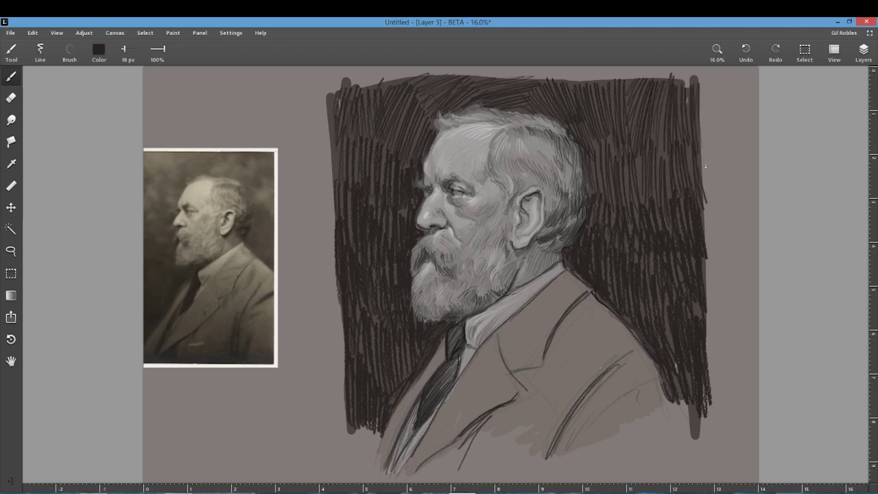
pyautogui.moveTo(360, 312)
pyautogui.mouseDown()
pyautogui.moveTo(357, 345)
pyautogui.moveTo(368, 373)
pyautogui.mouseUp()
pyautogui.moveTo(399, 355); pyautogui.dragTo(409, 364)
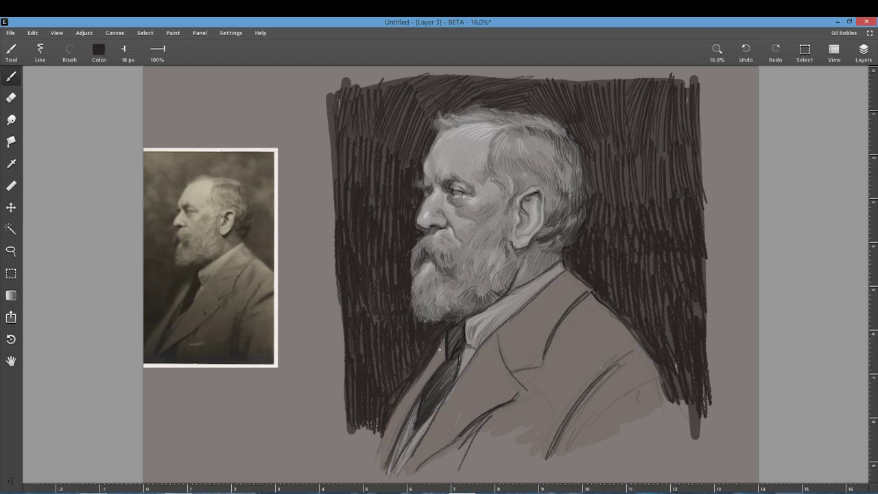
# Step: Add a layer above Layer 2 at 72% opacity and draw fine dark strokes around the ear, moustache and lower beard
pyautogui.click(862, 52)
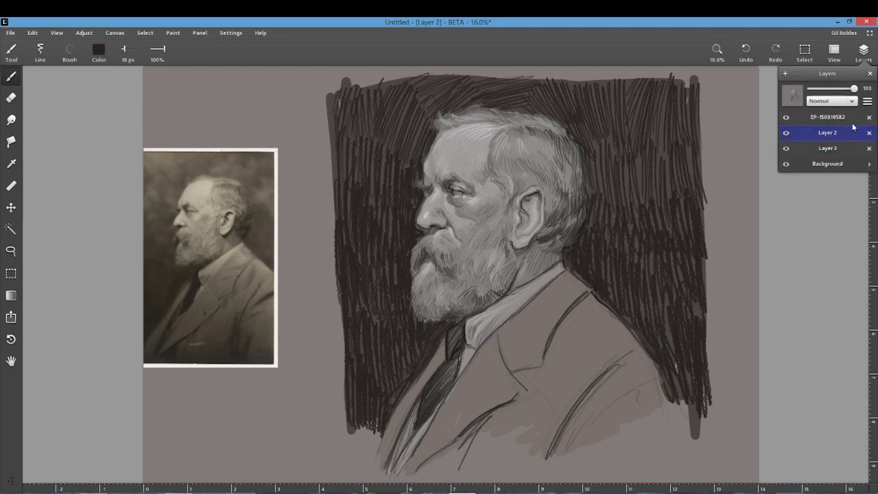
pyautogui.click(785, 73)
pyautogui.moveTo(855, 93); pyautogui.dragTo(837, 92)
pyautogui.click(863, 51)
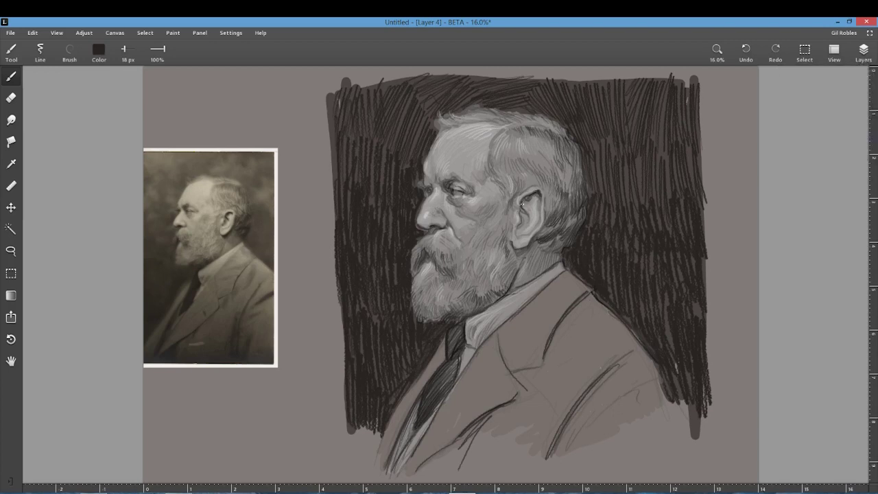
pyautogui.moveTo(523, 202); pyautogui.dragTo(518, 250)
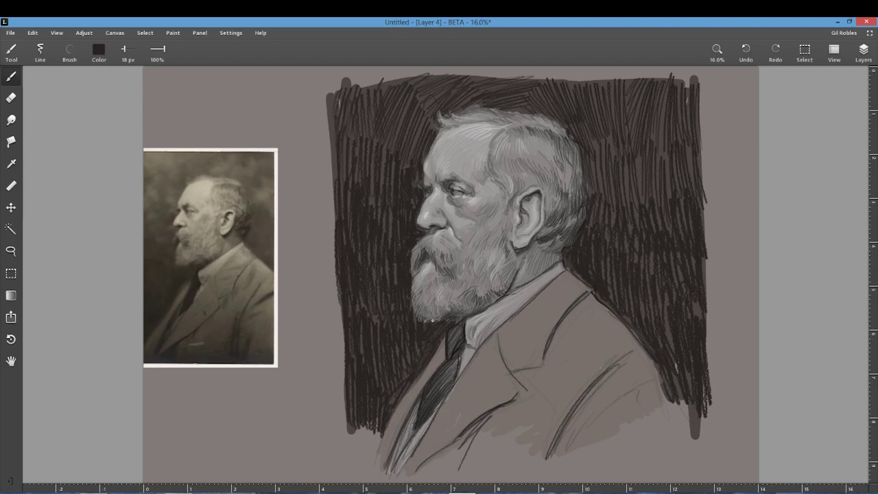
pyautogui.moveTo(431, 320); pyautogui.dragTo(419, 320)
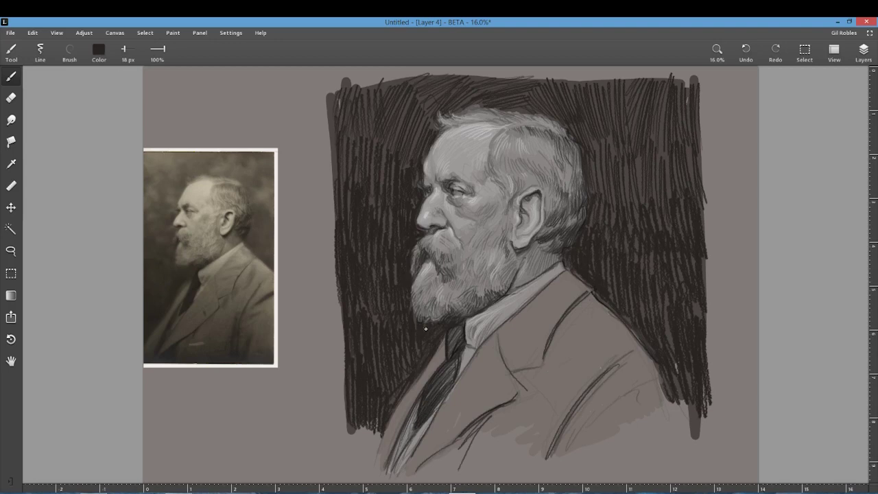
# Step: Deepen the back hair, tie, shoulder contour, nose shadow and lower front background with pure black strokes at 18 px
pyautogui.click(99, 49)
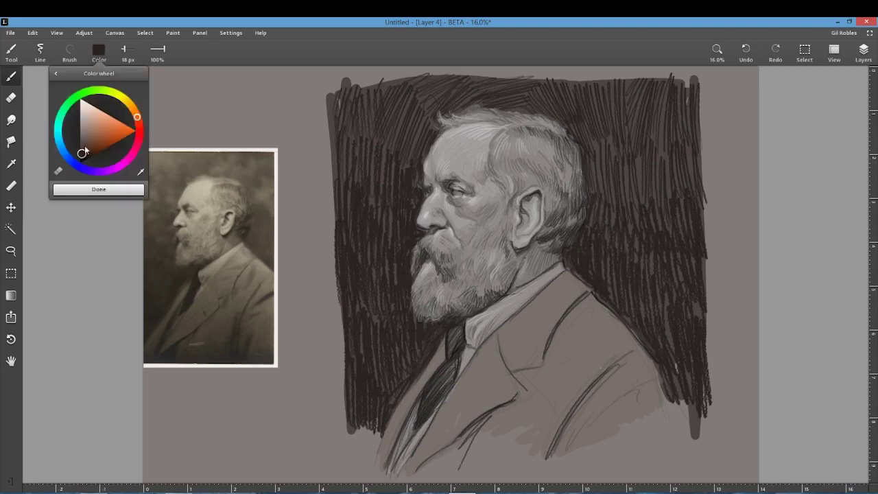
pyautogui.click(80, 161)
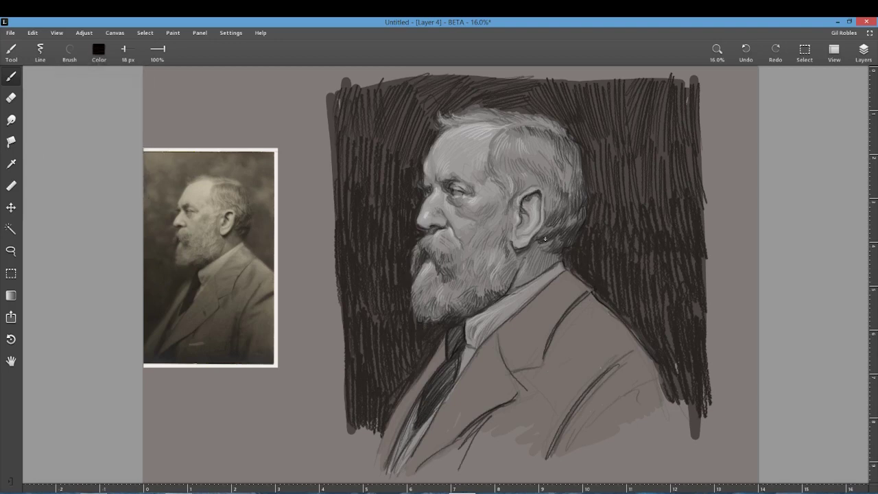
pyautogui.moveTo(564, 207)
pyautogui.mouseDown()
pyautogui.moveTo(569, 199)
pyautogui.moveTo(579, 209)
pyautogui.moveTo(562, 240)
pyautogui.moveTo(580, 221)
pyautogui.moveTo(565, 246)
pyautogui.mouseUp()
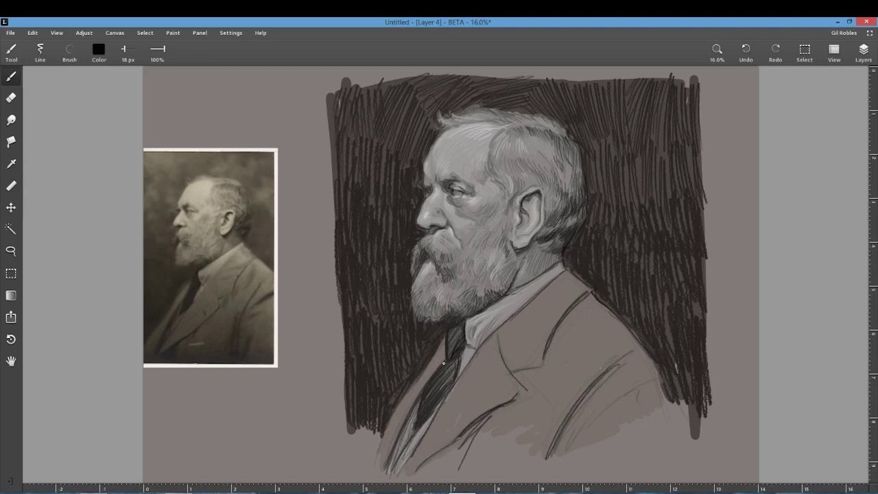
pyautogui.moveTo(443, 362); pyautogui.dragTo(421, 409)
pyautogui.moveTo(453, 325); pyautogui.dragTo(464, 318)
pyautogui.moveTo(355, 429)
pyautogui.mouseDown()
pyautogui.moveTo(361, 402)
pyautogui.moveTo(368, 433)
pyautogui.moveTo(383, 378)
pyautogui.moveTo(393, 403)
pyautogui.moveTo(376, 343)
pyautogui.moveTo(365, 348)
pyautogui.moveTo(374, 359)
pyautogui.moveTo(385, 339)
pyautogui.moveTo(396, 378)
pyautogui.moveTo(411, 373)
pyautogui.moveTo(417, 353)
pyautogui.moveTo(407, 378)
pyautogui.mouseUp()
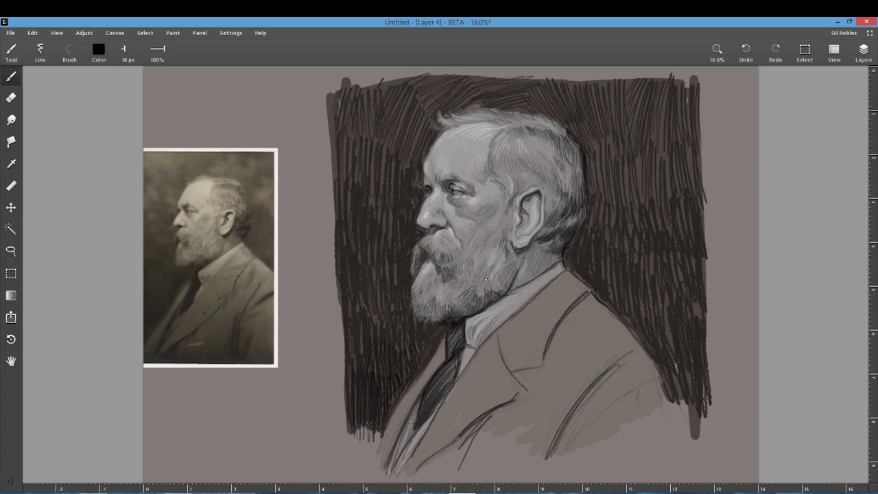
pyautogui.moveTo(565, 267)
pyautogui.mouseDown()
pyautogui.moveTo(635, 335)
pyautogui.moveTo(642, 356)
pyautogui.mouseUp()
pyautogui.moveTo(417, 225); pyautogui.dragTo(426, 231)
# Step: Switch to a dark grey and add fine strands through the beard and across the side and back hair
pyautogui.click(99, 49)
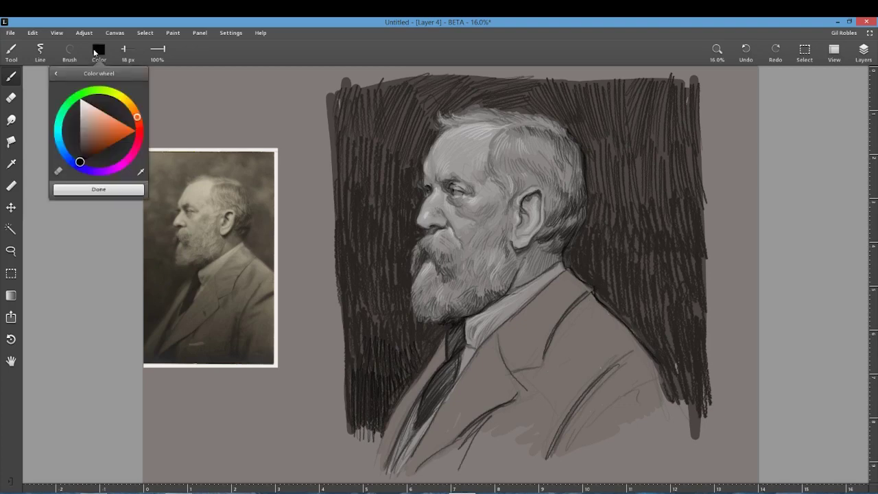
pyautogui.click(445, 296)
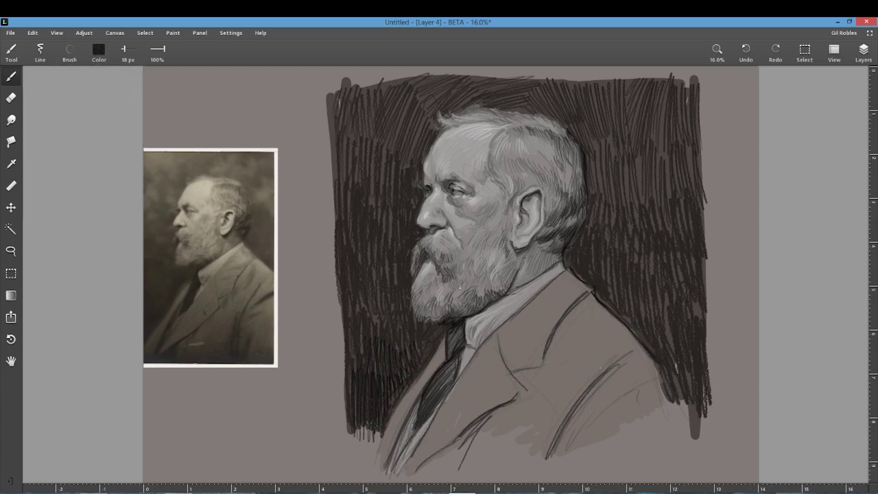
pyautogui.moveTo(426, 291)
pyautogui.mouseDown()
pyautogui.moveTo(421, 305)
pyautogui.moveTo(432, 318)
pyautogui.mouseUp()
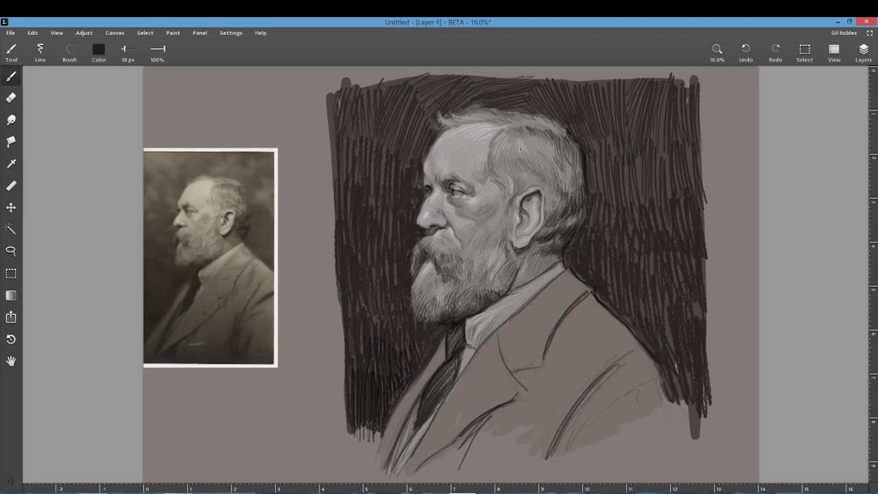
pyautogui.moveTo(519, 149)
pyautogui.mouseDown()
pyautogui.moveTo(534, 128)
pyautogui.moveTo(547, 129)
pyautogui.moveTo(549, 140)
pyautogui.moveTo(556, 127)
pyautogui.moveTo(574, 156)
pyautogui.mouseUp()
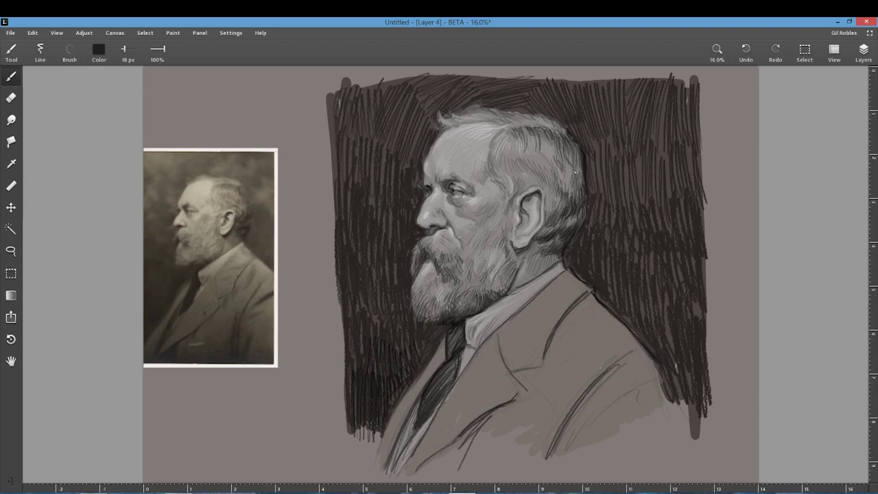
pyautogui.moveTo(510, 156)
pyautogui.mouseDown()
pyautogui.moveTo(530, 150)
pyautogui.moveTo(560, 169)
pyautogui.moveTo(565, 162)
pyautogui.moveTo(575, 171)
pyautogui.moveTo(559, 191)
pyautogui.mouseUp()
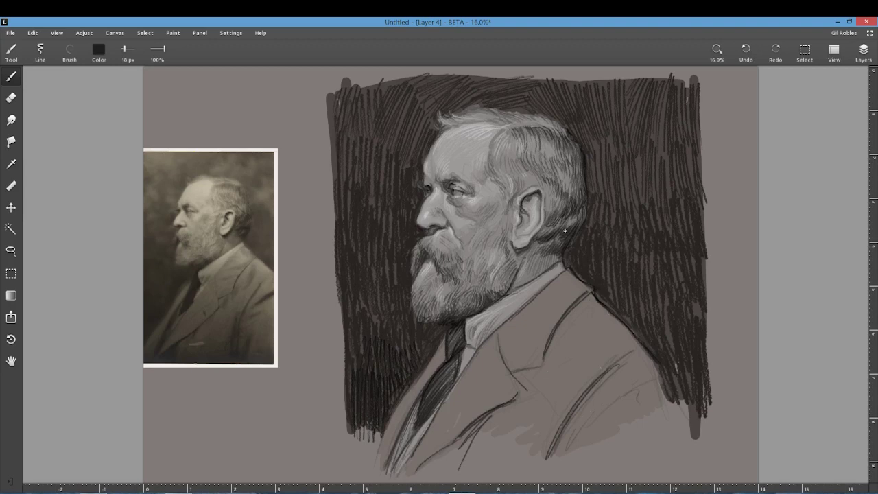
# Step: Merge Layer 4 down into Layer 2 and delete the reference photo layer
pyautogui.click(863, 51)
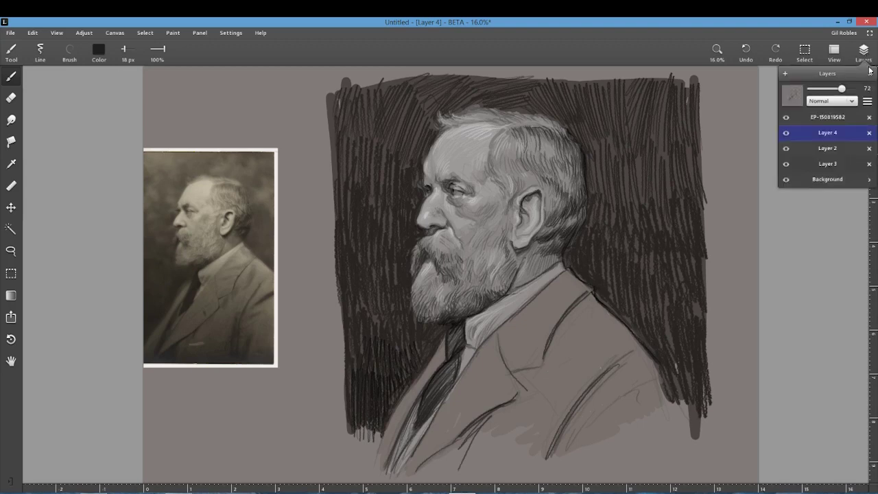
pyautogui.click(866, 101)
pyautogui.click(782, 101)
pyautogui.click(868, 117)
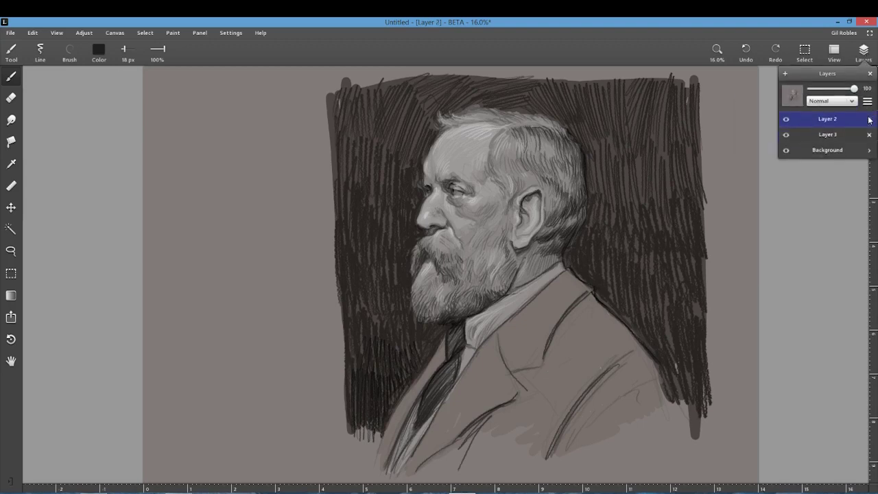
# Step: Merge Layer 2 down into Layer 3 and move the combined portrait sideways toward the centre of the canvas
pyautogui.click(866, 101)
pyautogui.click(816, 101)
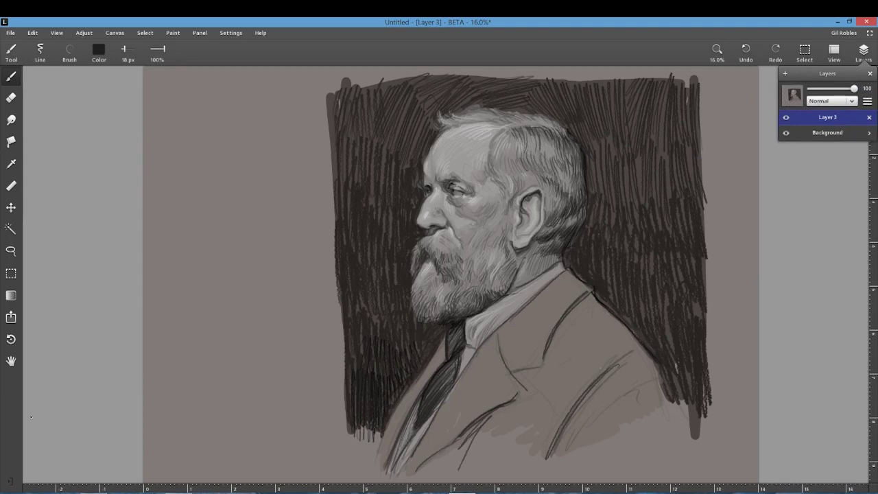
pyautogui.click(11, 207)
pyautogui.moveTo(600, 245)
pyautogui.mouseDown()
pyautogui.moveTo(510, 243)
pyautogui.moveTo(526, 240)
pyautogui.mouseUp()
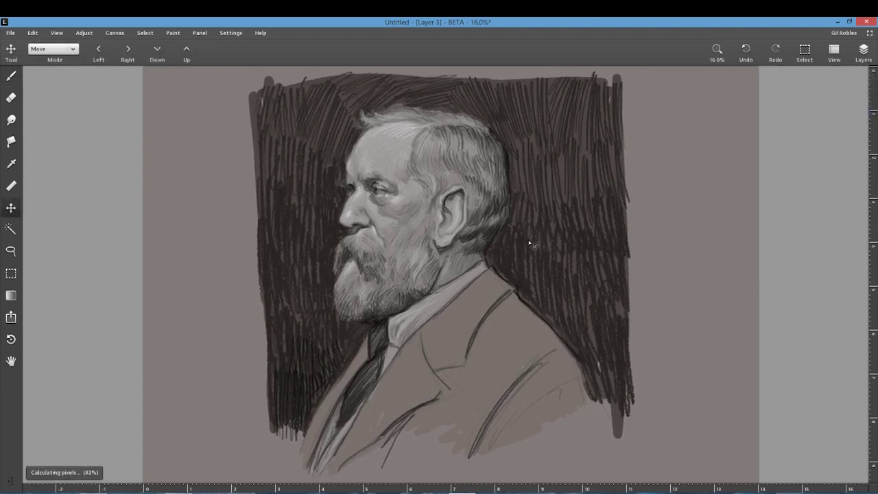